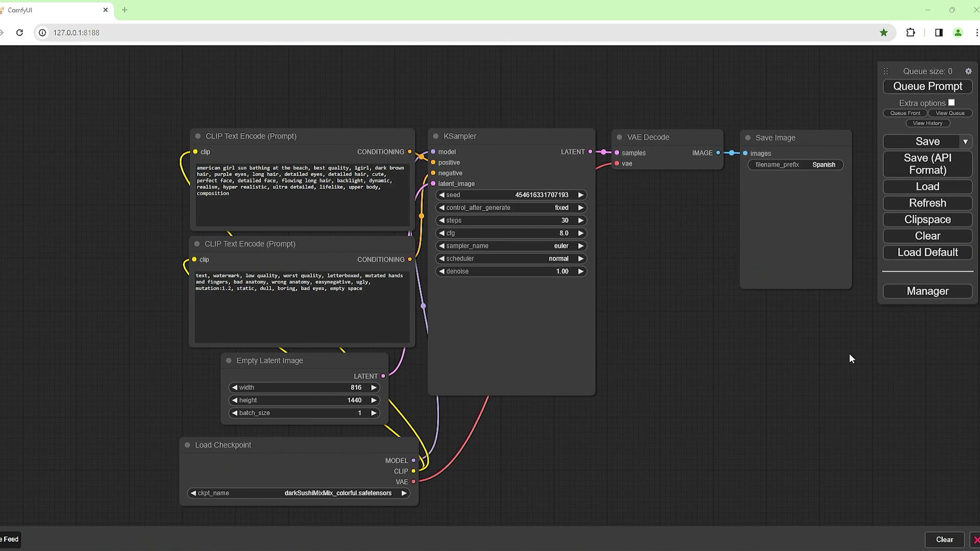
Step: Generate the beach portrait with the darkSushiMixMix checkpoint
drag(854, 358, 740, 333)
scroll(683, 360, up, 1)
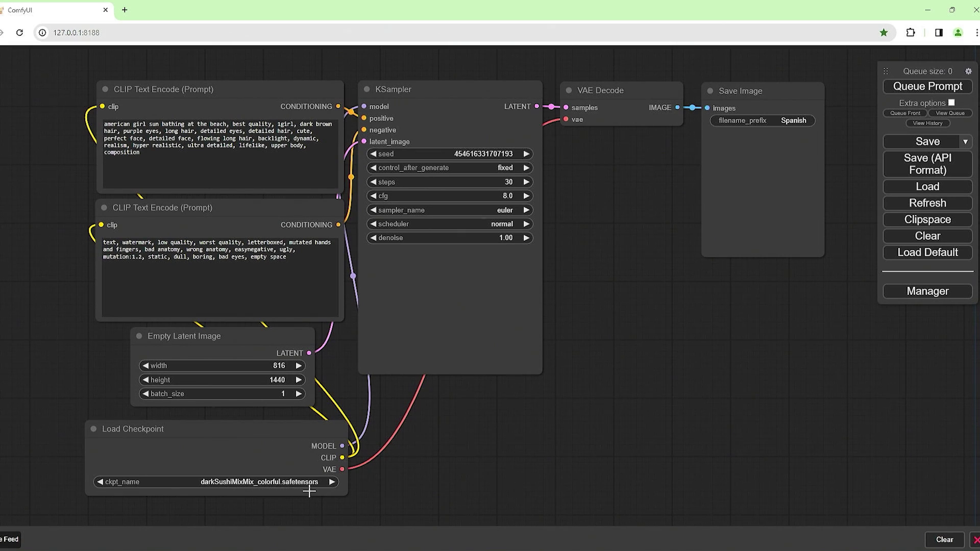
click(946, 86)
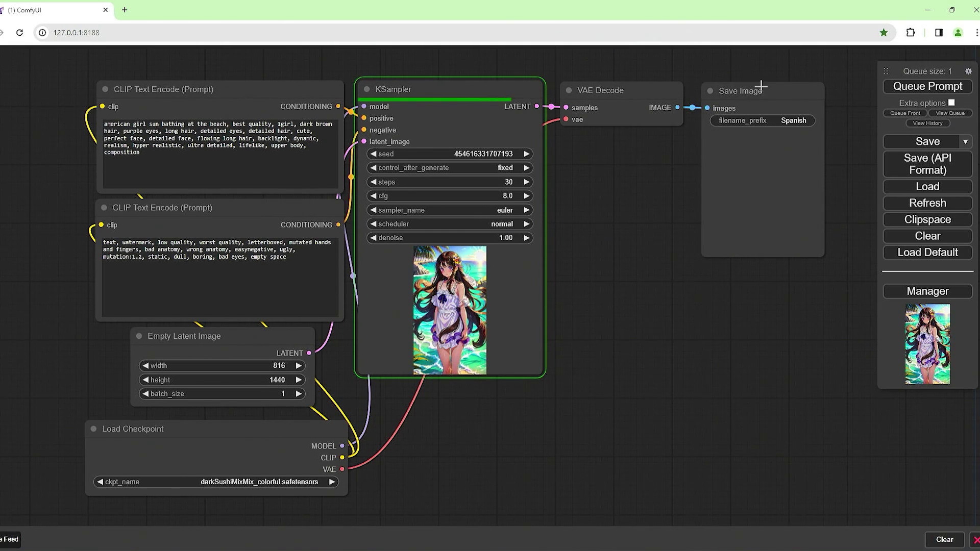
Step: Place Save Image below VAE Decode and enlarge it and KSampler to show the 816×1440 result
drag(751, 90, 611, 148)
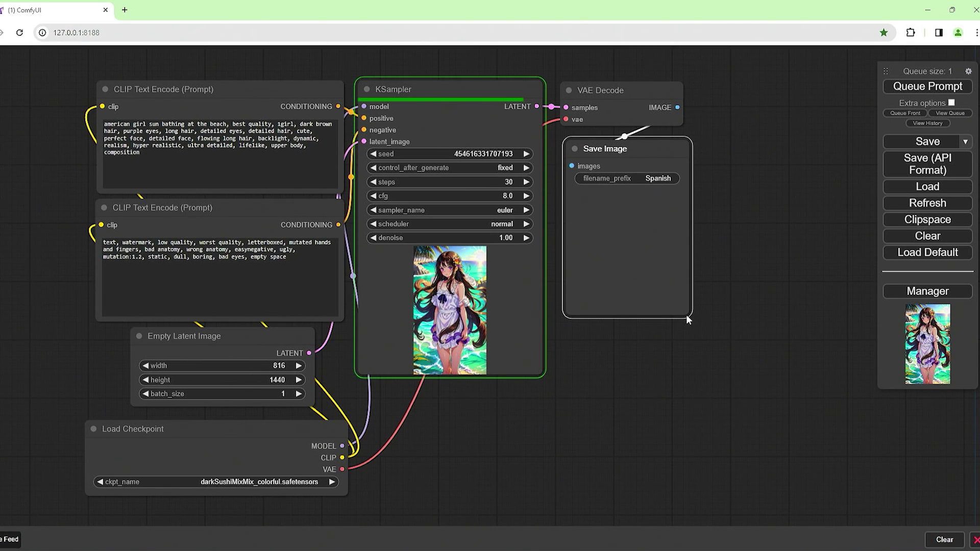
drag(689, 316, 852, 507)
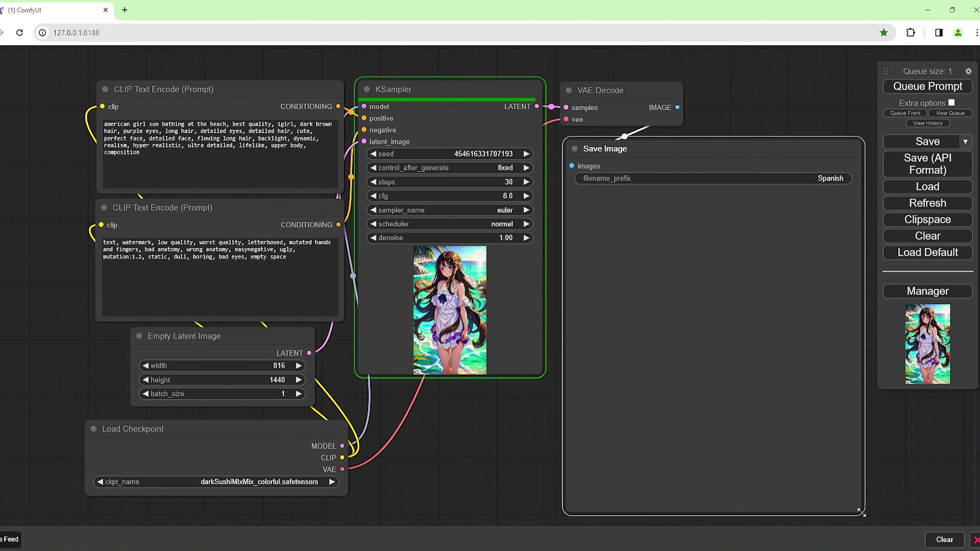
click(521, 373)
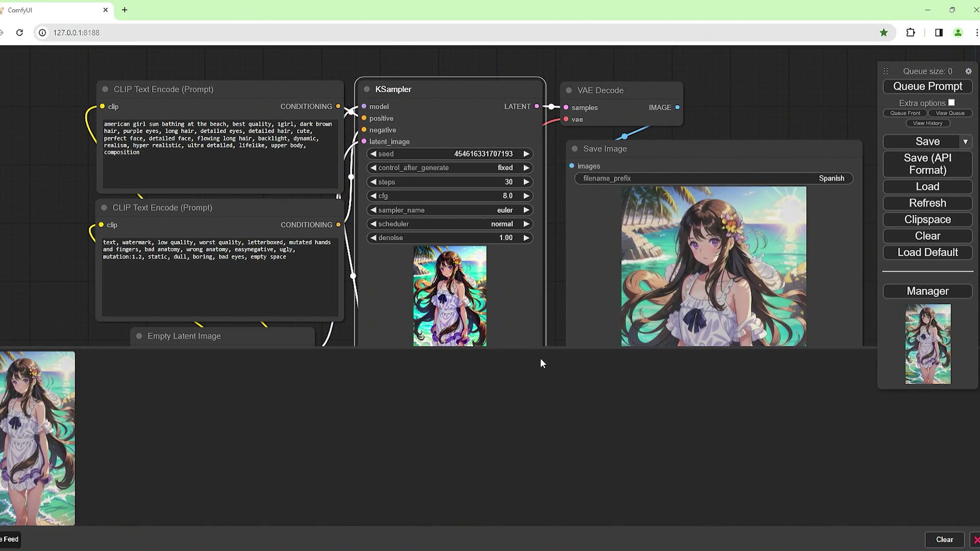
click(976, 540)
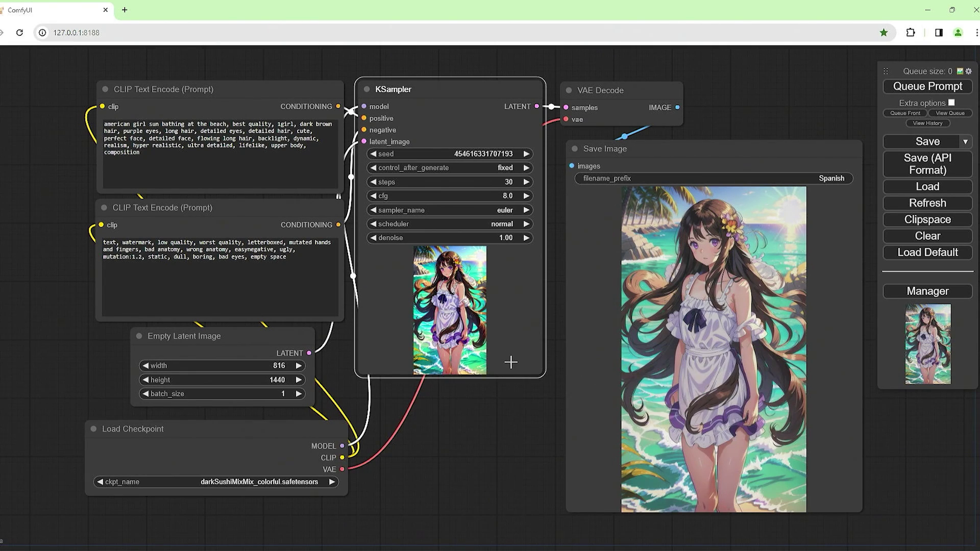
drag(544, 377, 558, 515)
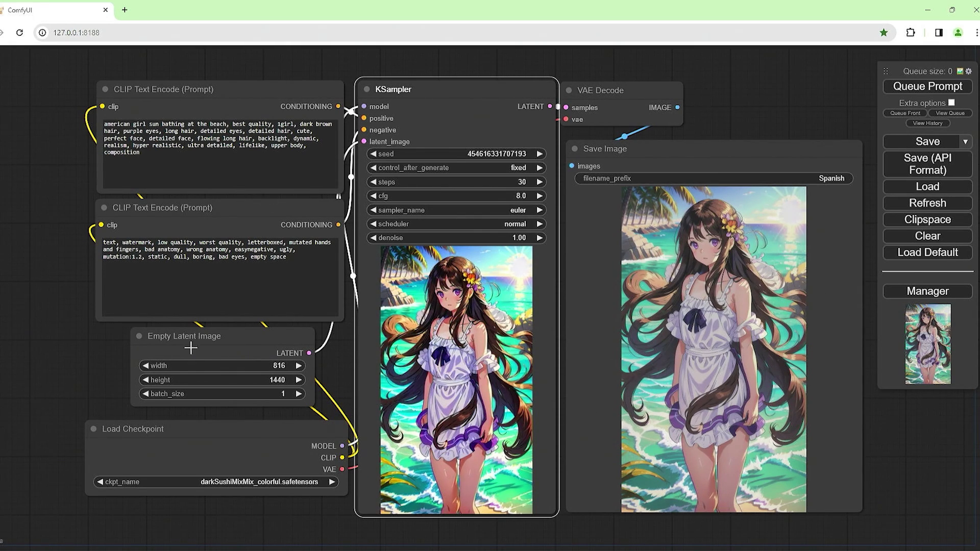
Step: Set ckpt_name to CyberRealistic_V3.1.safetensors and queue a new generation
click(286, 482)
scroll(329, 179, down, 1)
scroll(335, 192, up, 1)
scroll(335, 192, up, 1)
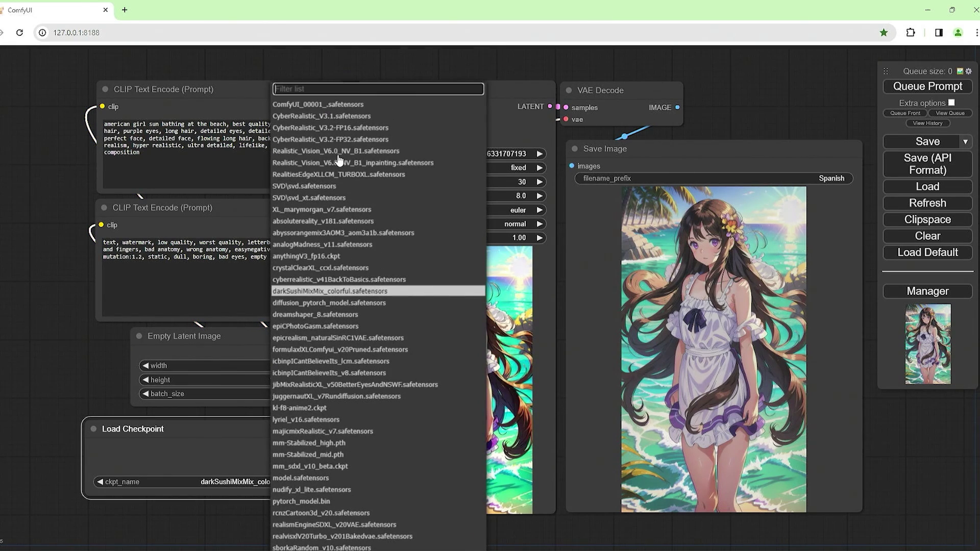
click(339, 116)
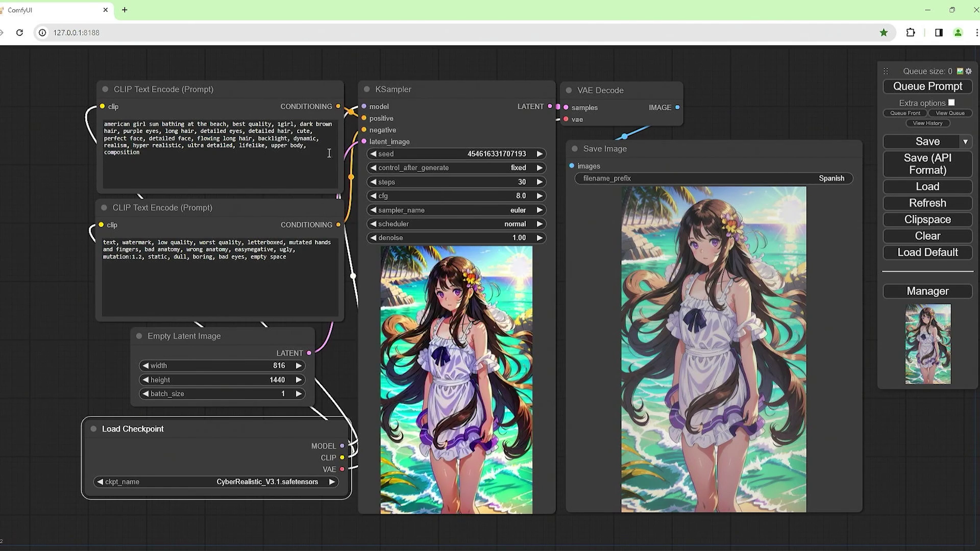
click(908, 95)
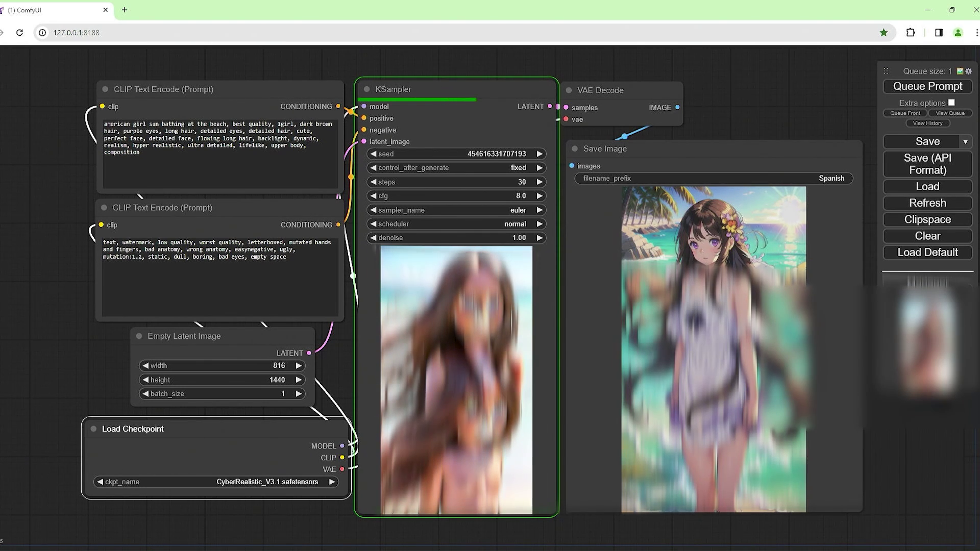
Step: Change Empty Latent Image width and height from 816×1440 to 512 and generate a square portrait
drag(505, 90, 512, 192)
drag(794, 154, 783, 418)
click(269, 367)
click(269, 366)
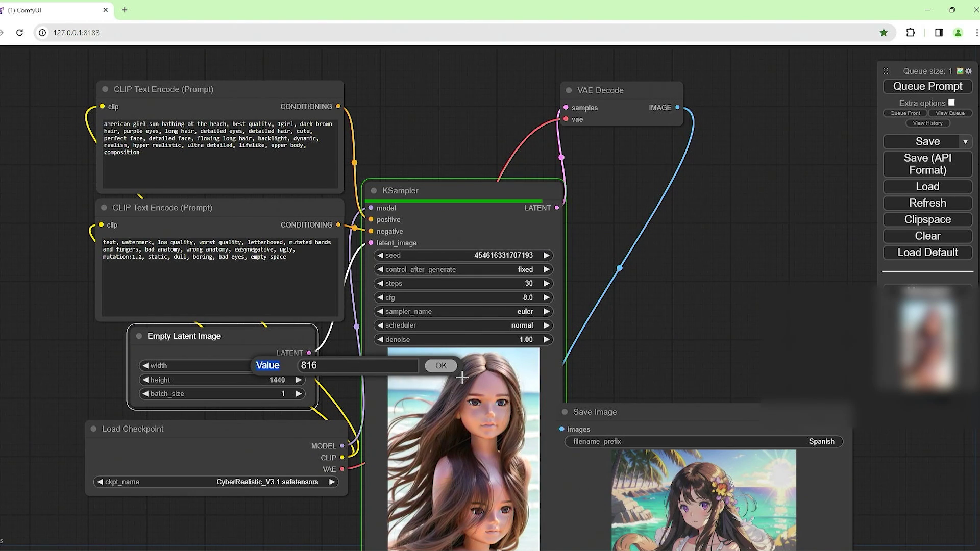
double_click(371, 367)
text(512)
key(Return)
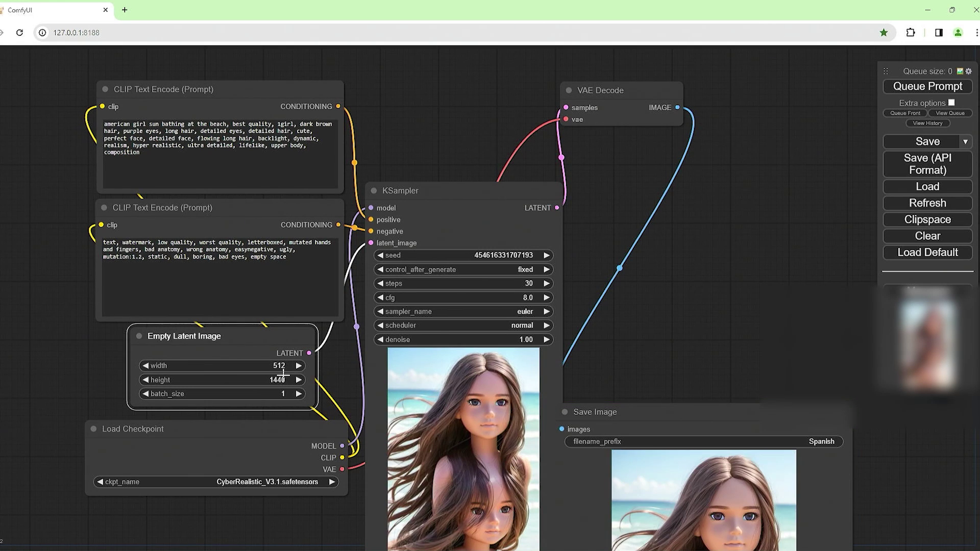
click(283, 373)
double_click(367, 372)
text(512)
key(Return)
click(936, 84)
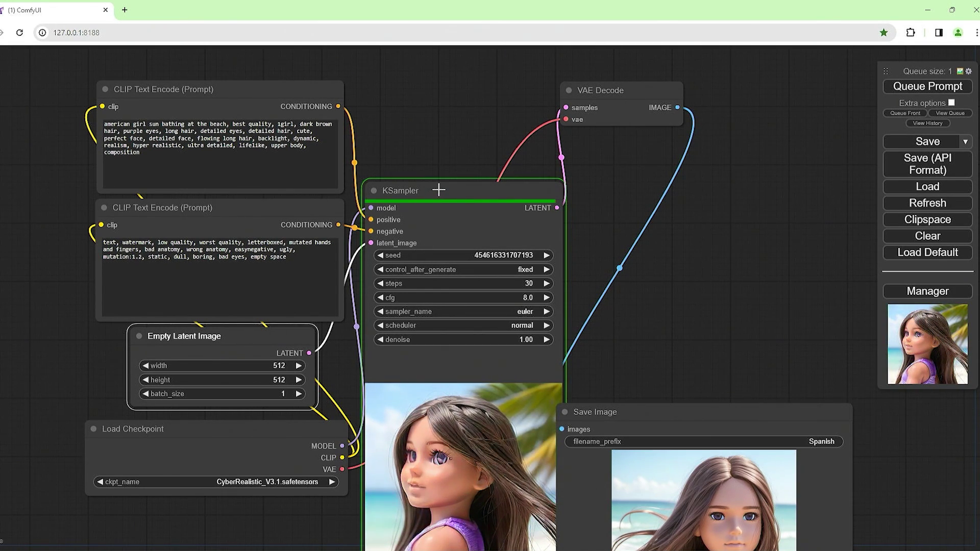
drag(442, 185, 443, 89)
Step: Move Save Image beside KSampler and append 'fully clothed, loose clothing' to the positive prompt
click(651, 412)
drag(651, 413, 669, 152)
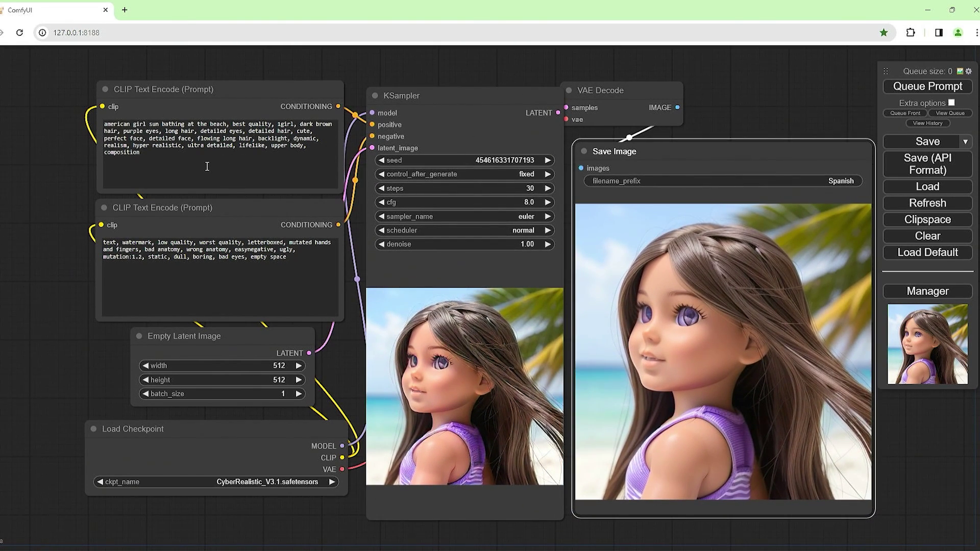
click(231, 165)
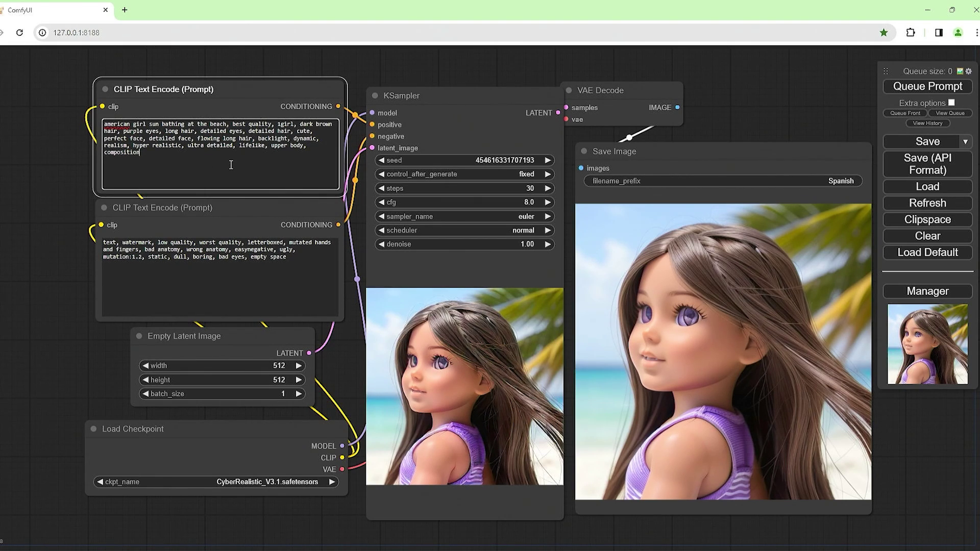
text(, )
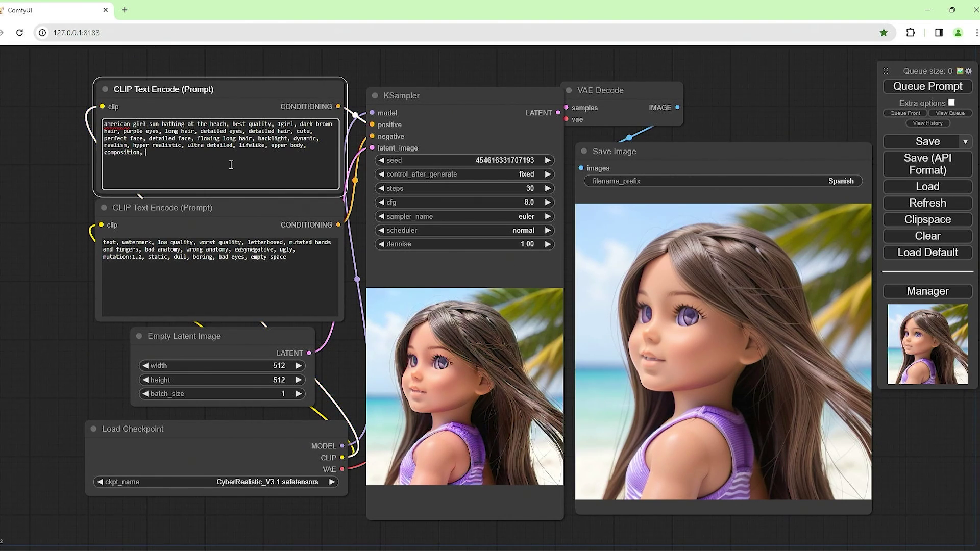
text(fully clothed, loose clothing)
Step: Append 'nsfw, nudity, nude' to the negative prompt
click(307, 264)
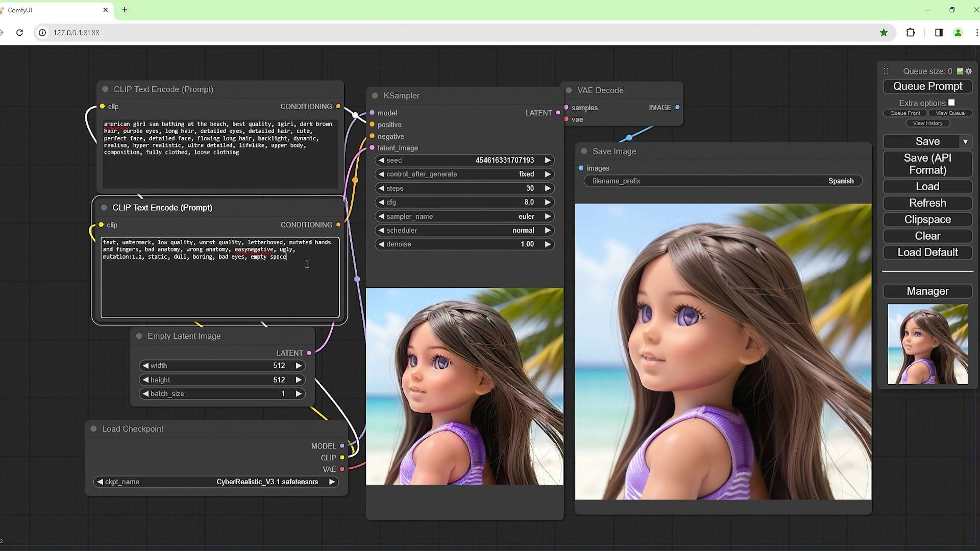
text(, nsfw, msfw)
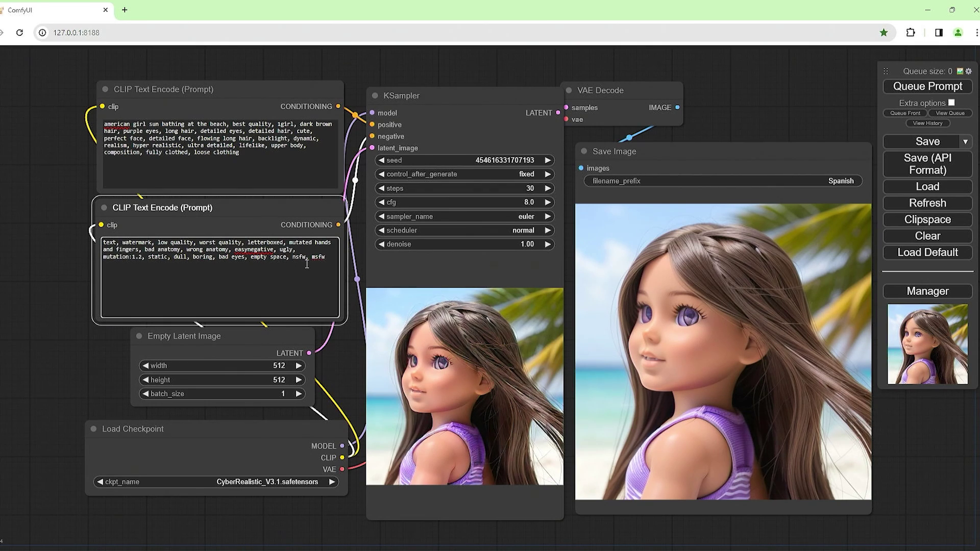
text(, ndu)
key(BackSpace)
key(BackSpace)
text(udity, du)
key(BackSpace)
key(BackSpace)
text(nude)
Step: Finish the positive prompt with 'sfw' and regenerate the 512×512 image
click(262, 162)
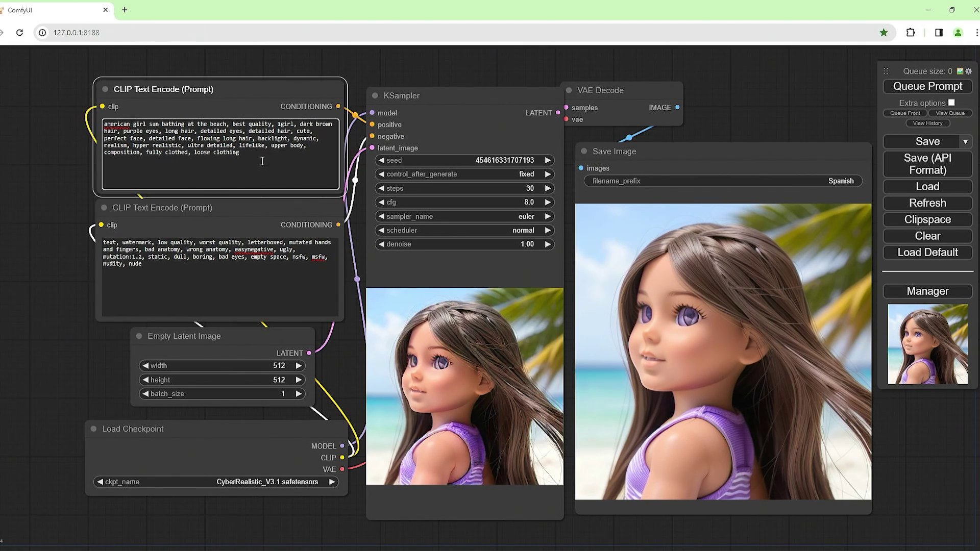
text(, sfw)
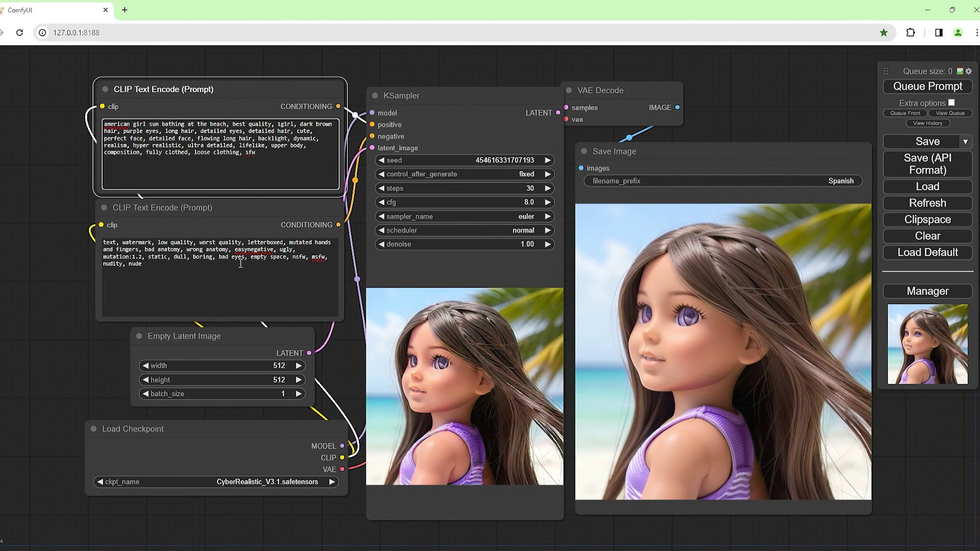
click(916, 88)
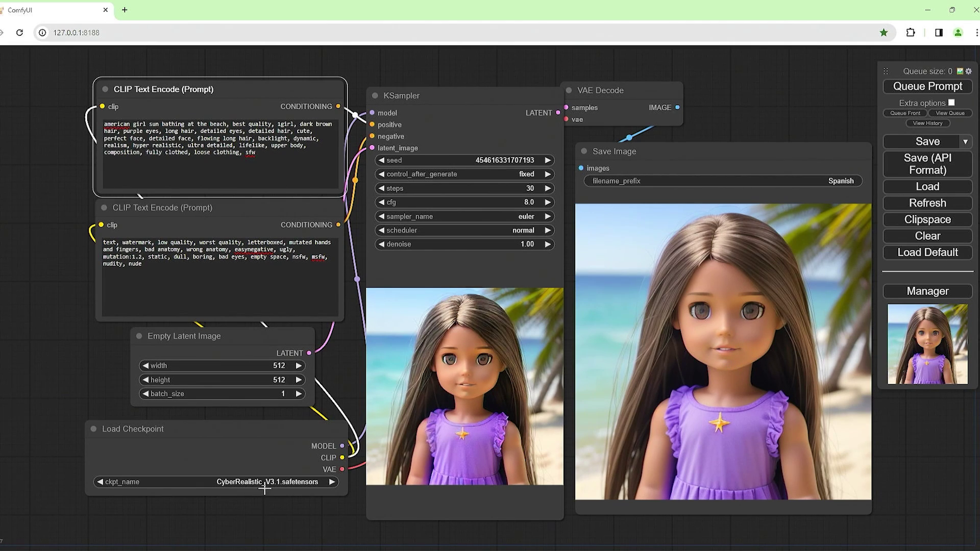
Step: Regenerate the portrait using the CyberRealistic_V3.2-FP16.safetensors checkpoint
click(291, 485)
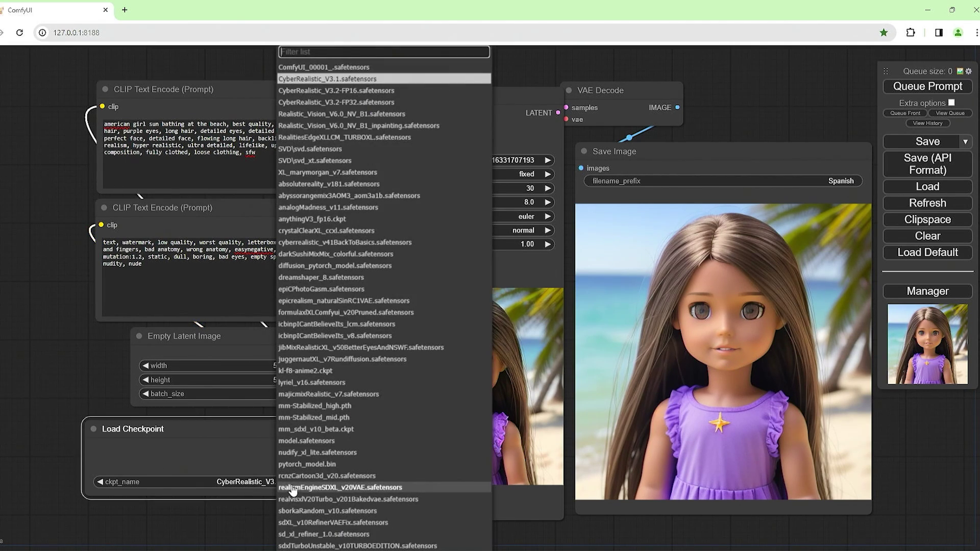
click(362, 92)
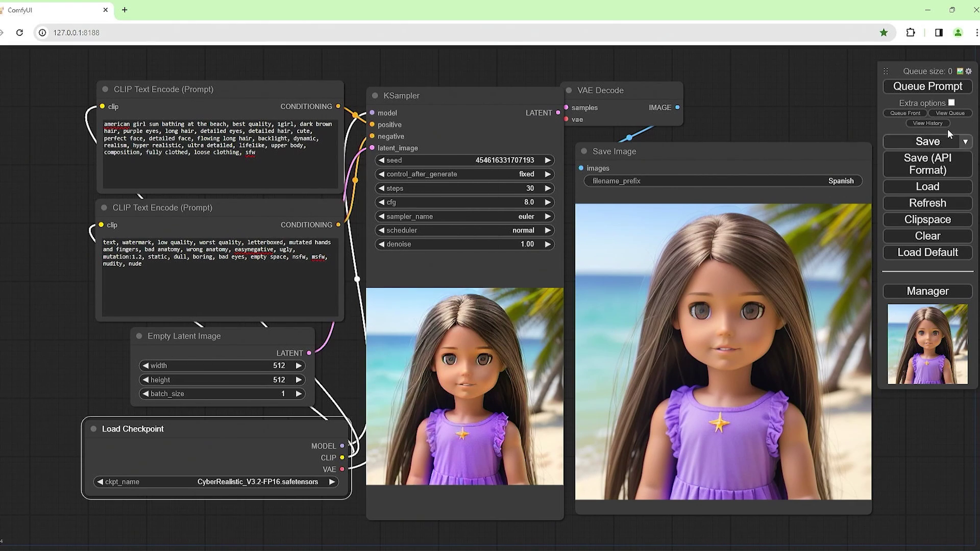
click(929, 88)
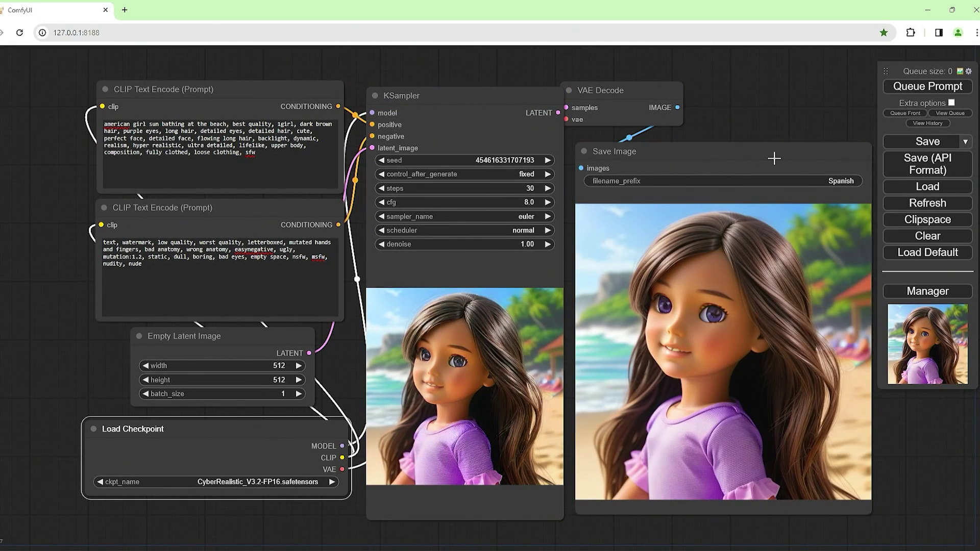
Step: Regenerate the portrait using the CyberRealistic_V3.2-FP32.safetensors checkpoint
click(281, 482)
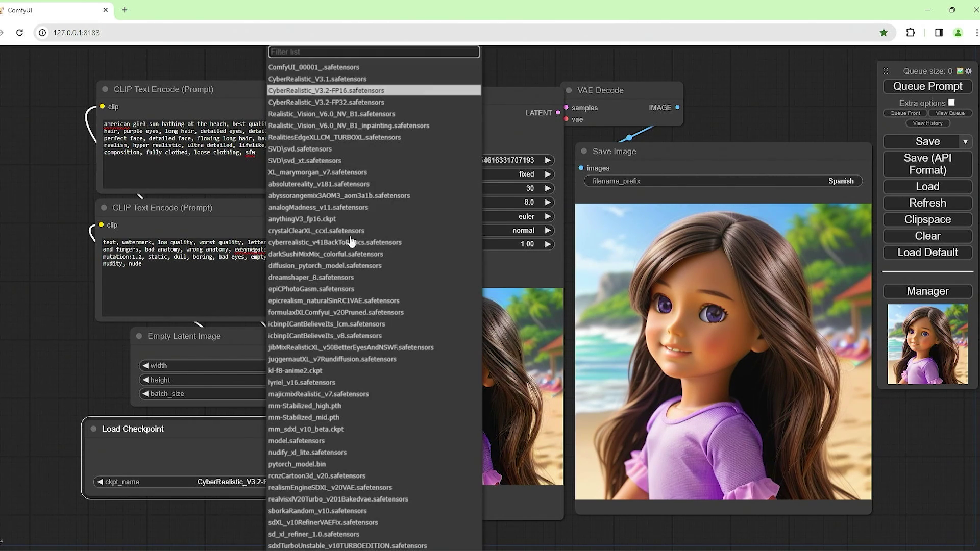
click(342, 105)
click(914, 86)
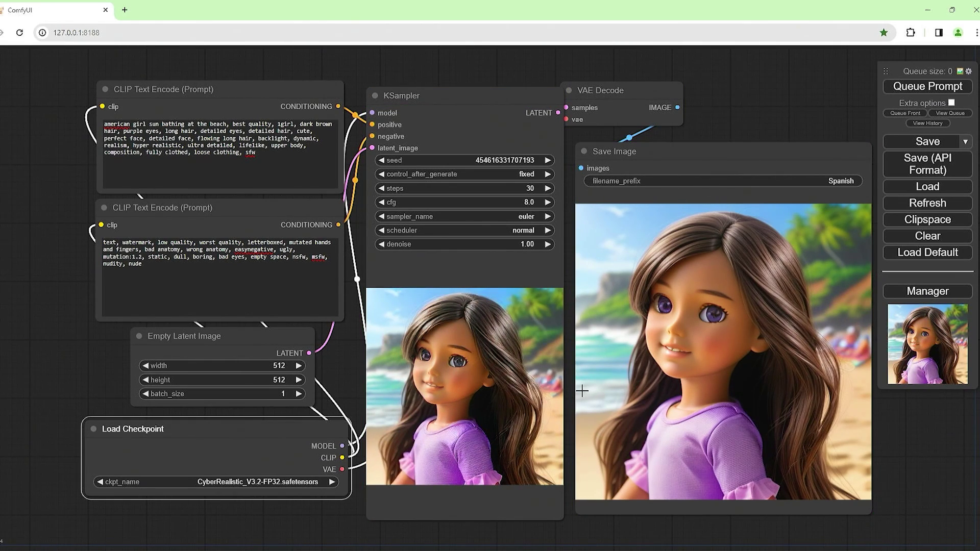
Step: Regenerate the portrait using the Realistic_Vision_V6.0_NV_B1.safetensors checkpoint
click(297, 483)
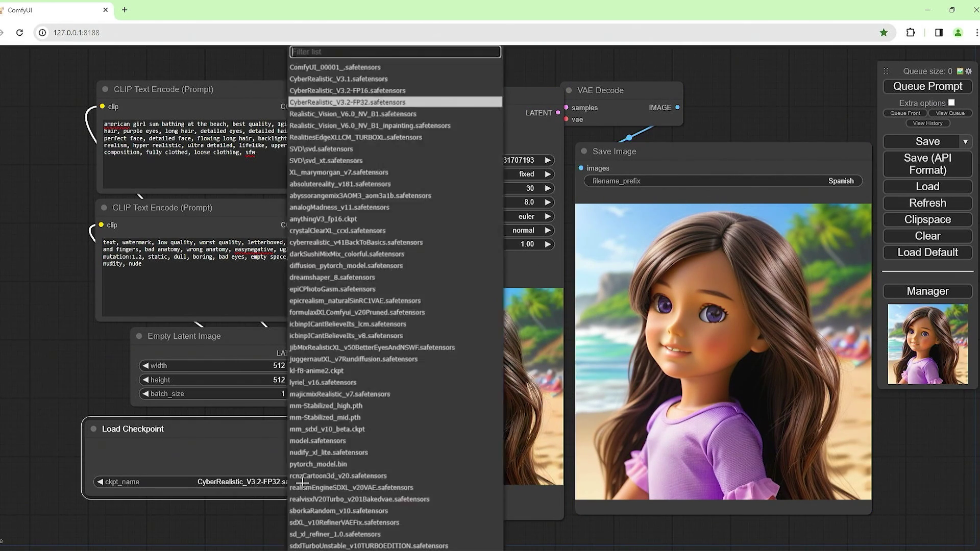
click(364, 114)
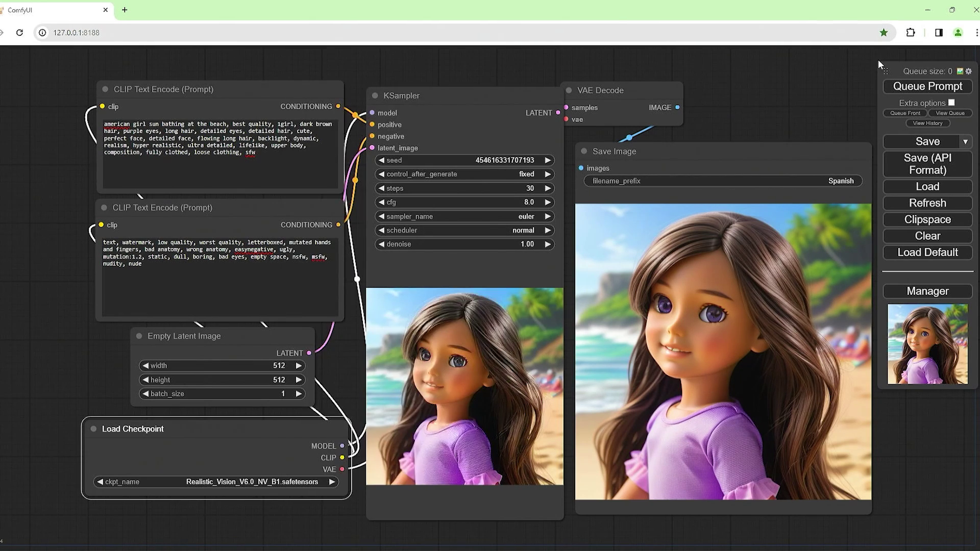
click(917, 91)
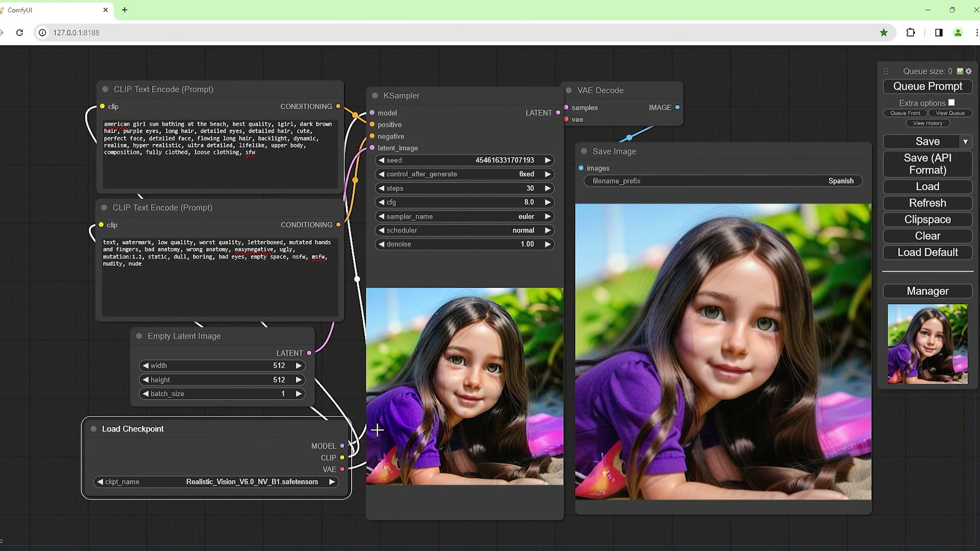
click(295, 482)
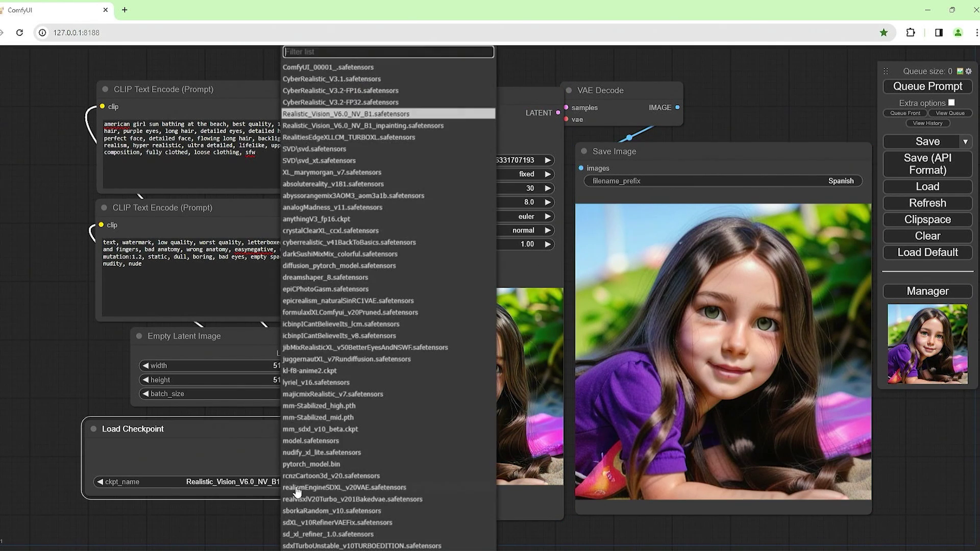
Step: Generate with Realistic_Vision_V6.0_NV_B1_inpainting, then switch the checkpoint to RealitiesEdgeXLLCM_TURBOXL
click(403, 129)
click(914, 87)
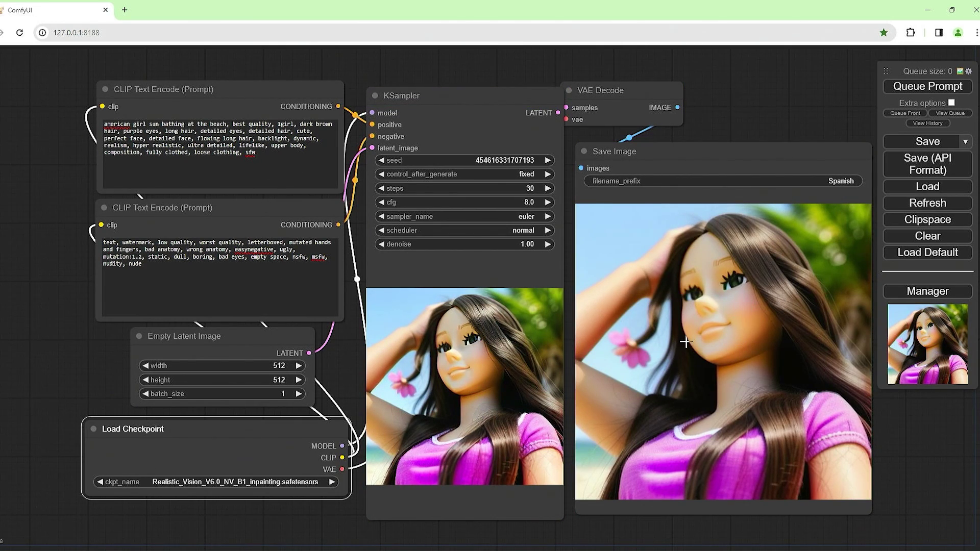
click(281, 482)
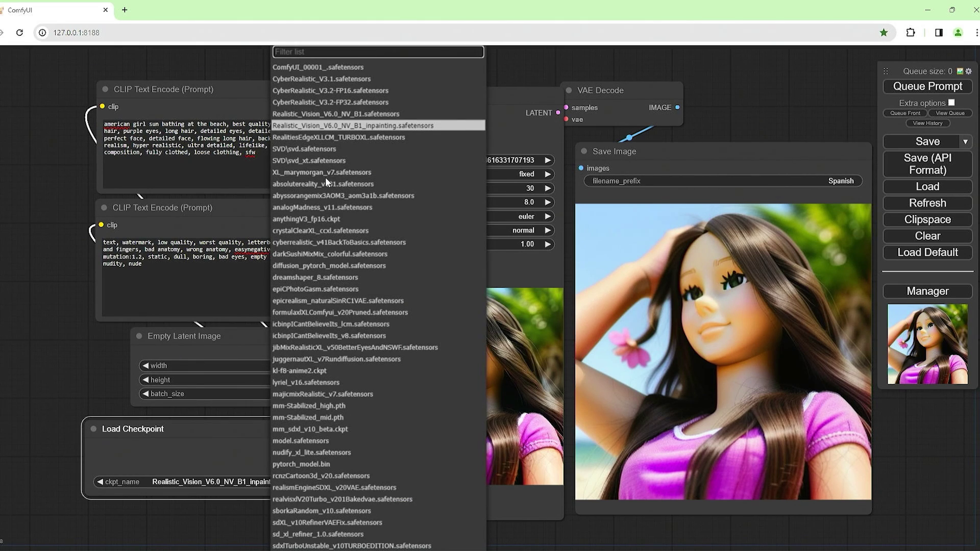
click(338, 139)
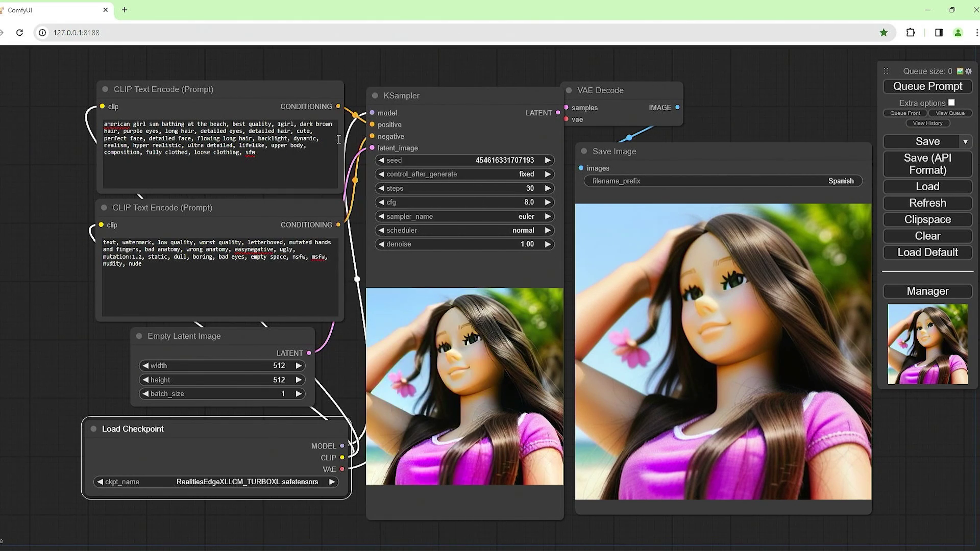
Step: Set the KSampler sampler_name to lcm and render the portrait
click(525, 217)
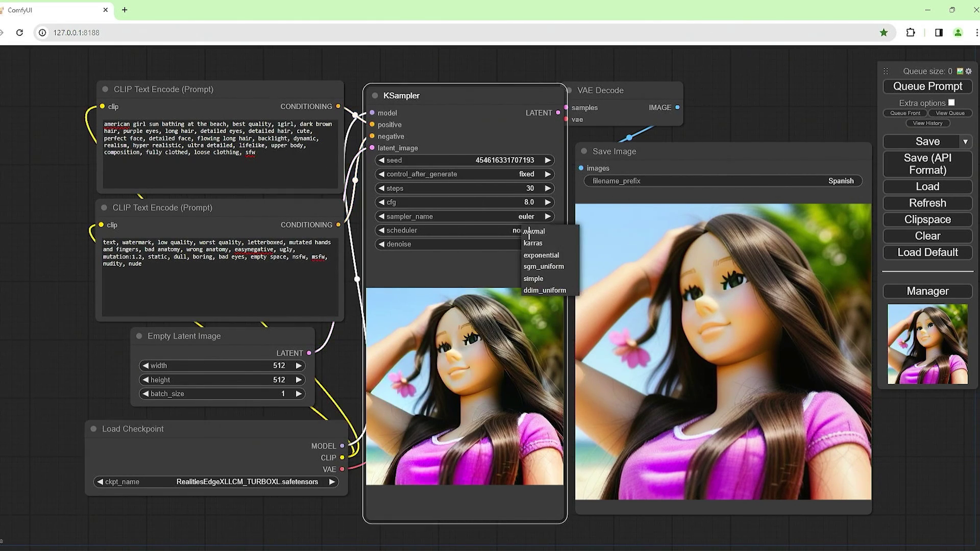
click(536, 240)
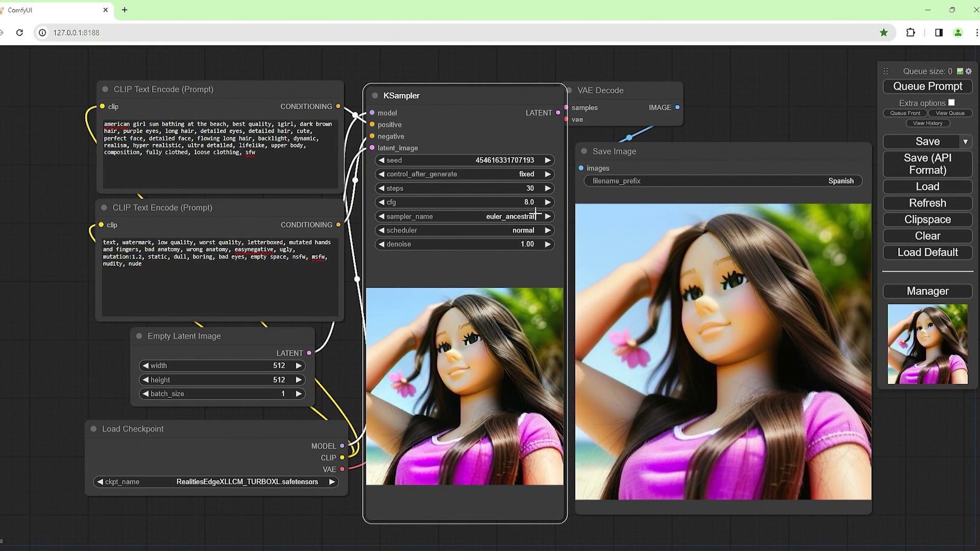
click(535, 210)
click(540, 428)
click(950, 87)
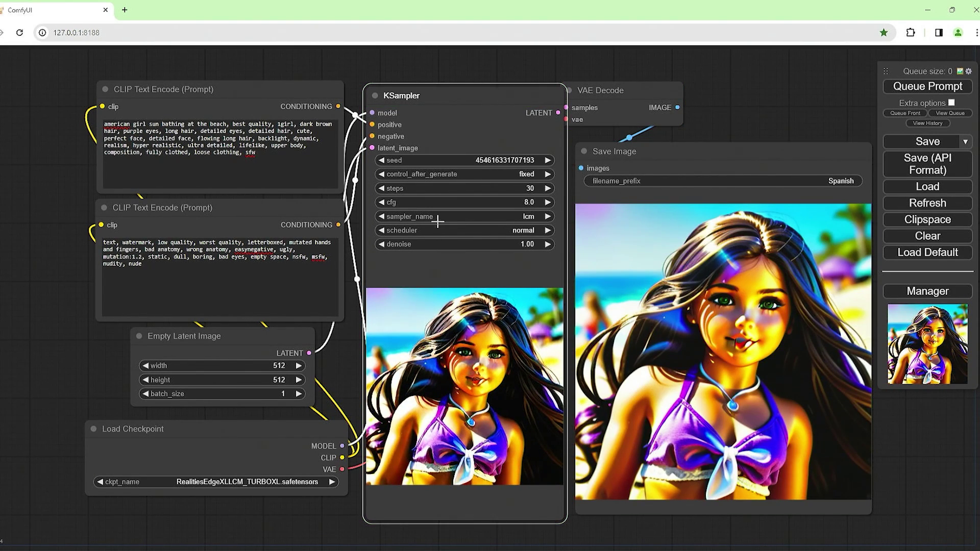
Step: Switch sampler_name back to euler and render again
click(518, 217)
click(532, 215)
click(901, 87)
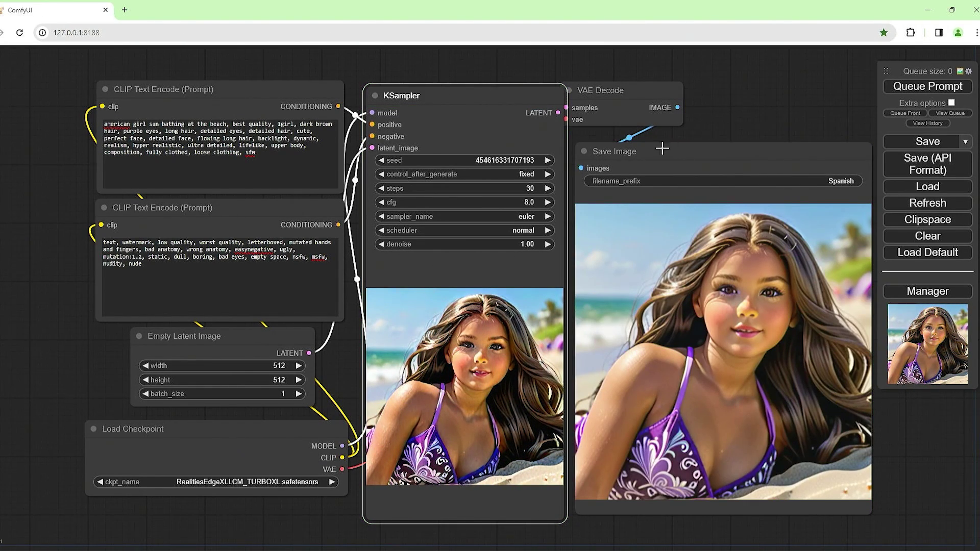
Step: Generate the portrait with the absolutereality_v181.safetensors checkpoint
click(281, 477)
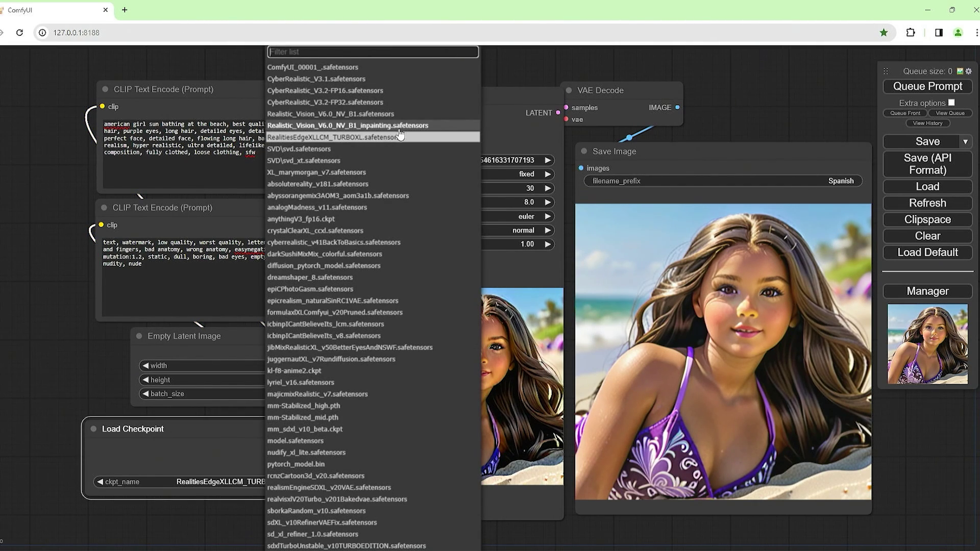
click(332, 185)
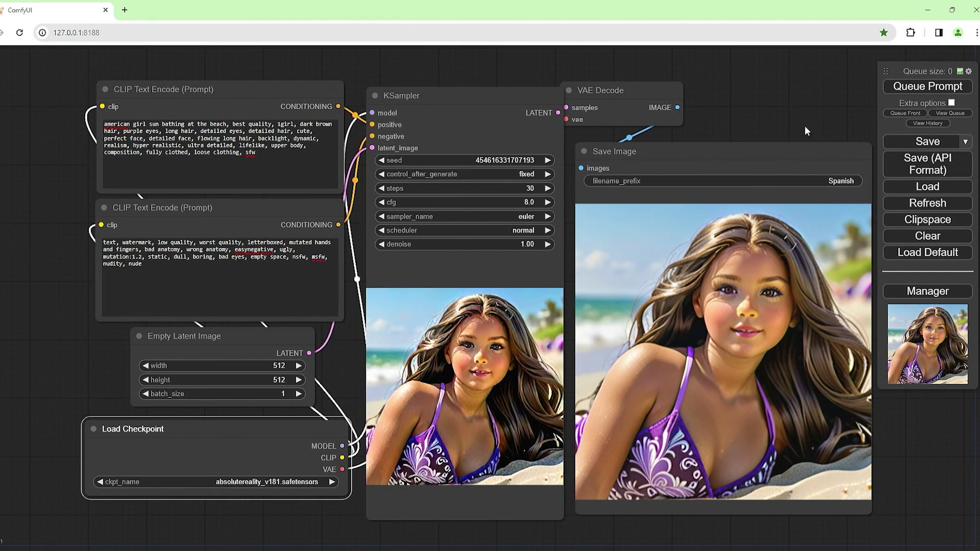
click(940, 96)
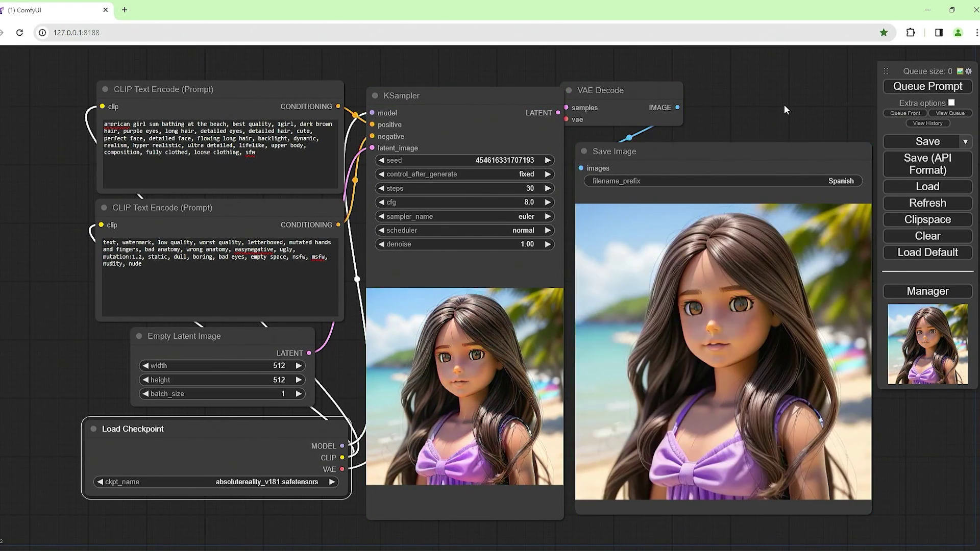
Step: Render the beach portrait with abyssorangemix3AOM3_aom3a1b, then again with analogMadness_v11.safetensors
click(292, 483)
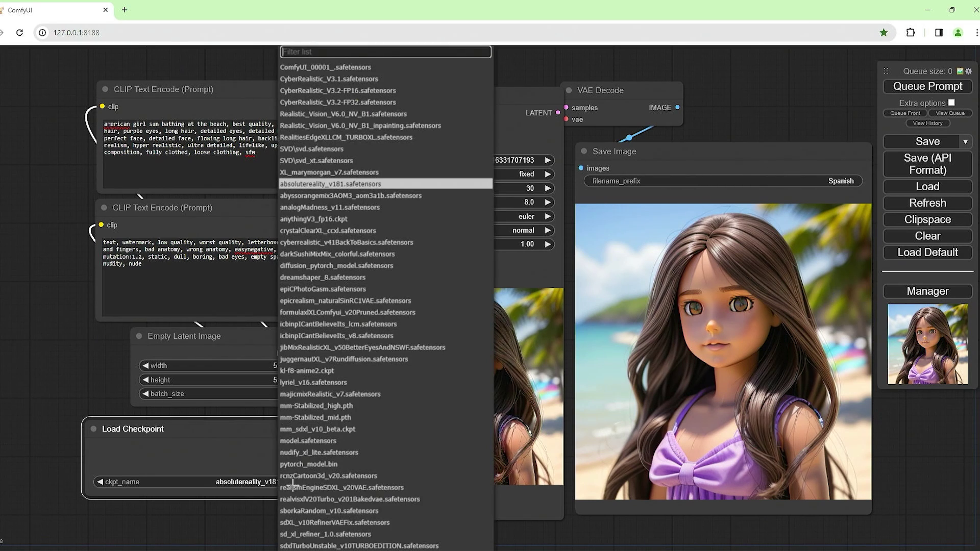
click(353, 197)
click(911, 88)
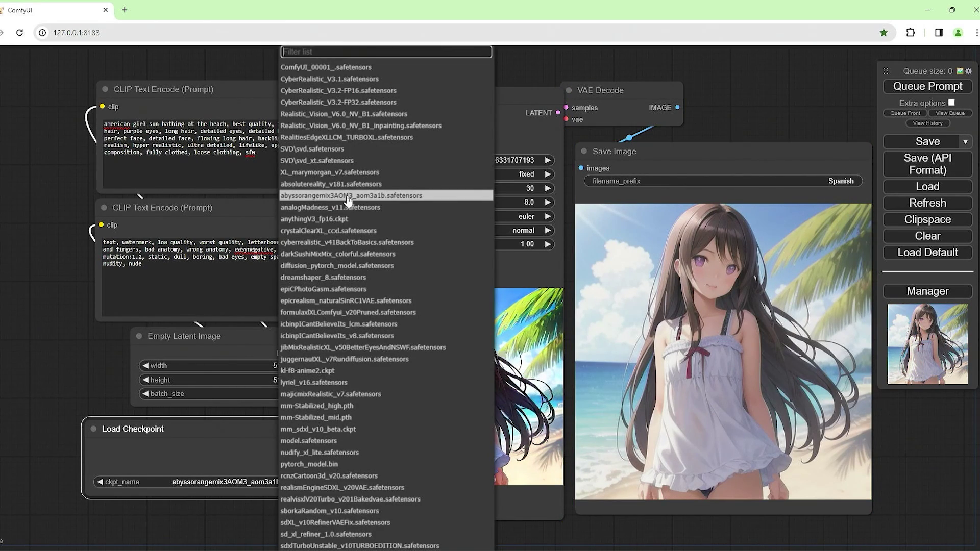
click(343, 207)
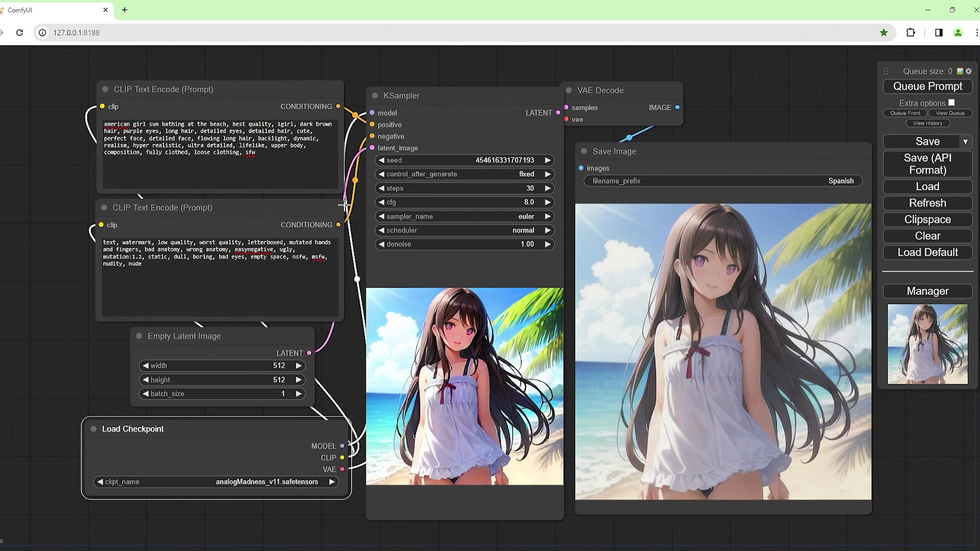
click(925, 88)
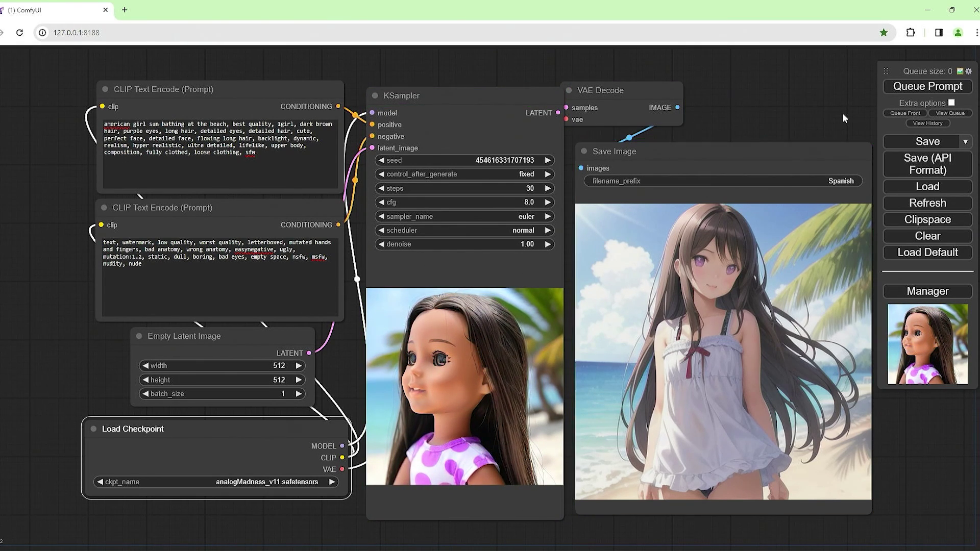
Step: Switch the checkpoint to anythingV3_fp16.ckpt and queue a render
click(225, 482)
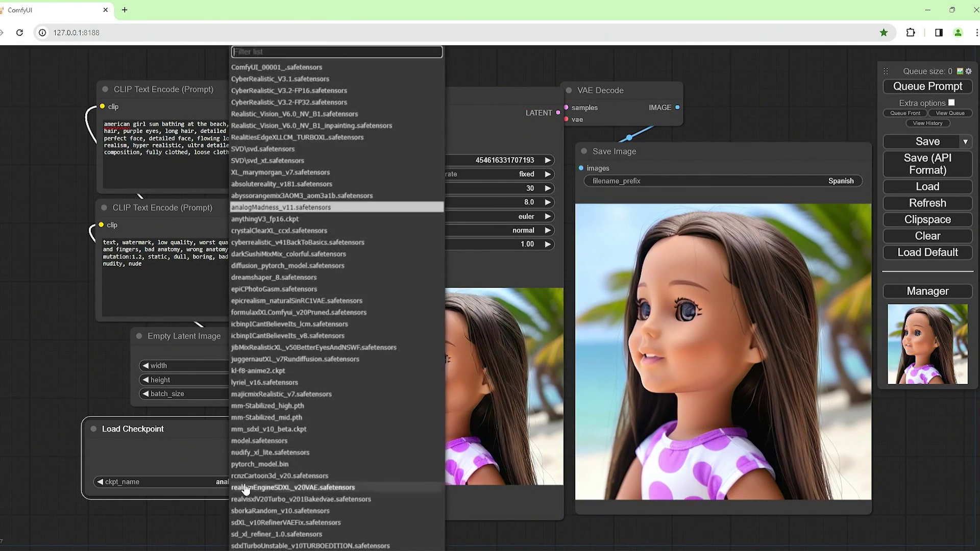
click(280, 219)
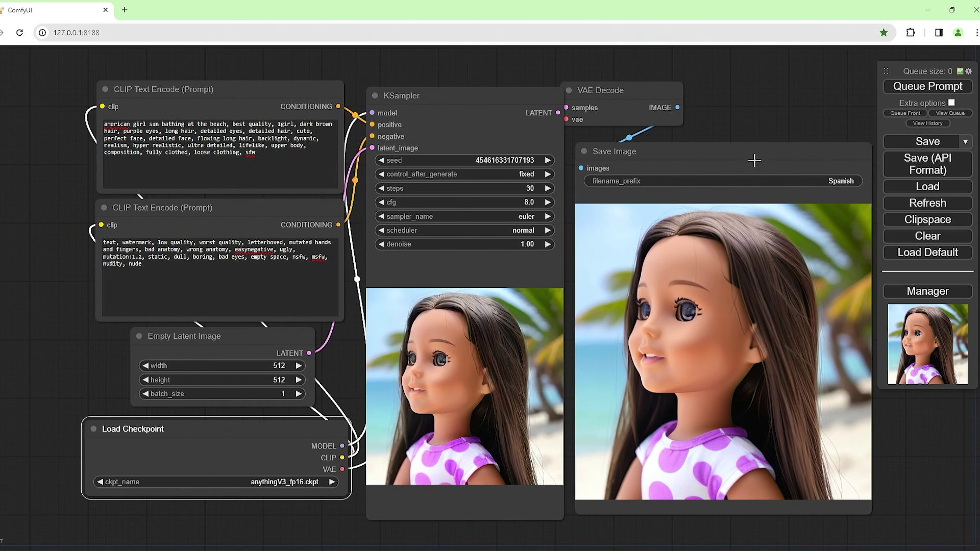
click(918, 92)
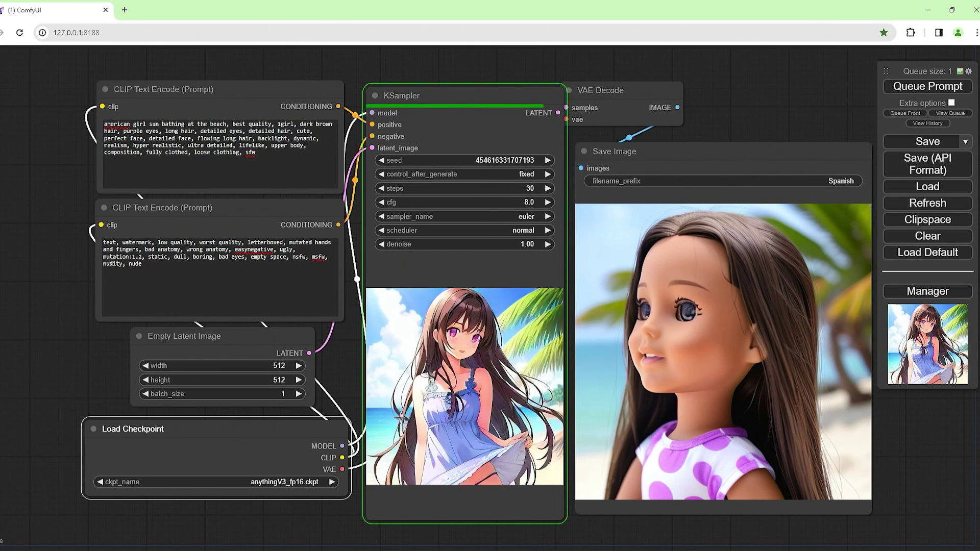
Step: Switch the checkpoint to crystalClearXL_ccxl.safetensors and queue another render
click(307, 482)
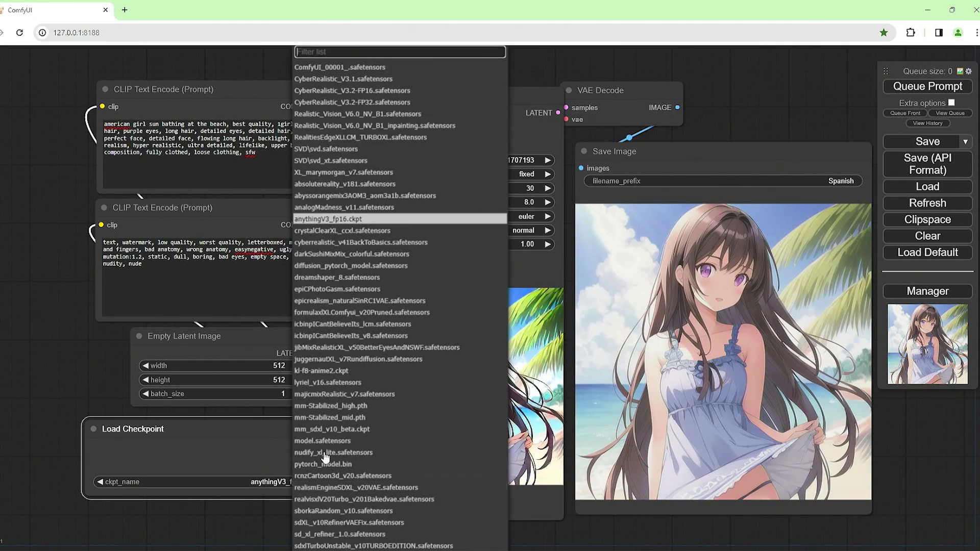
click(377, 230)
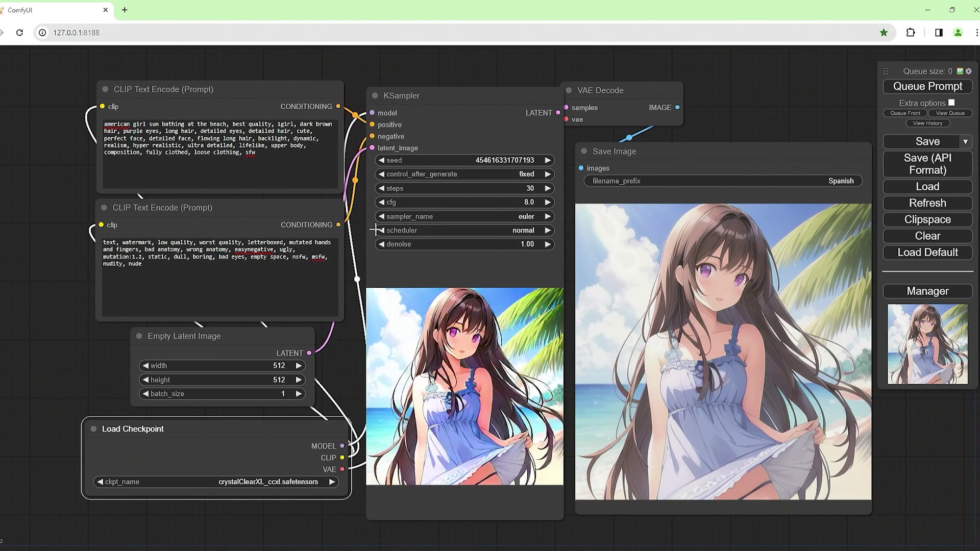
click(906, 87)
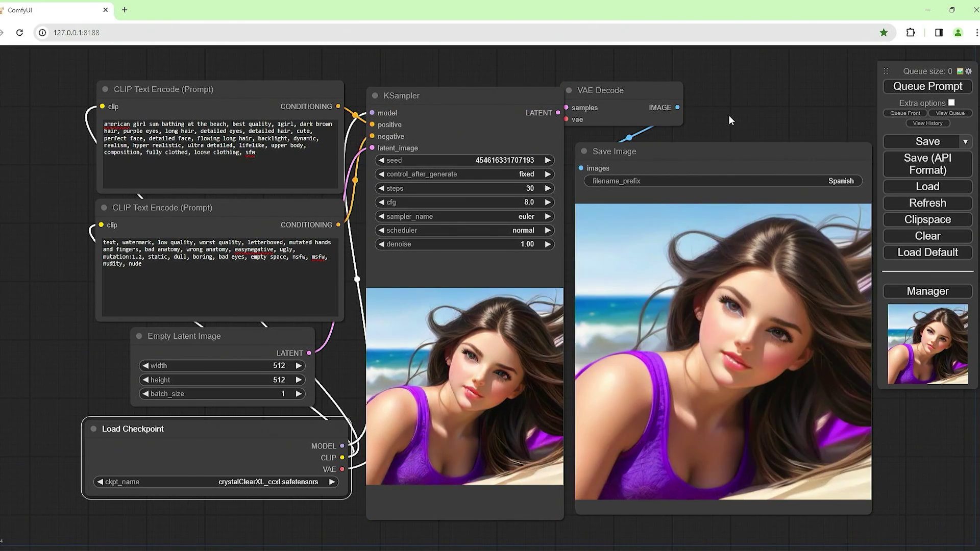
Step: Render the portrait with the cyberrealistic_v41BackToBasics checkpoint
click(245, 479)
click(305, 242)
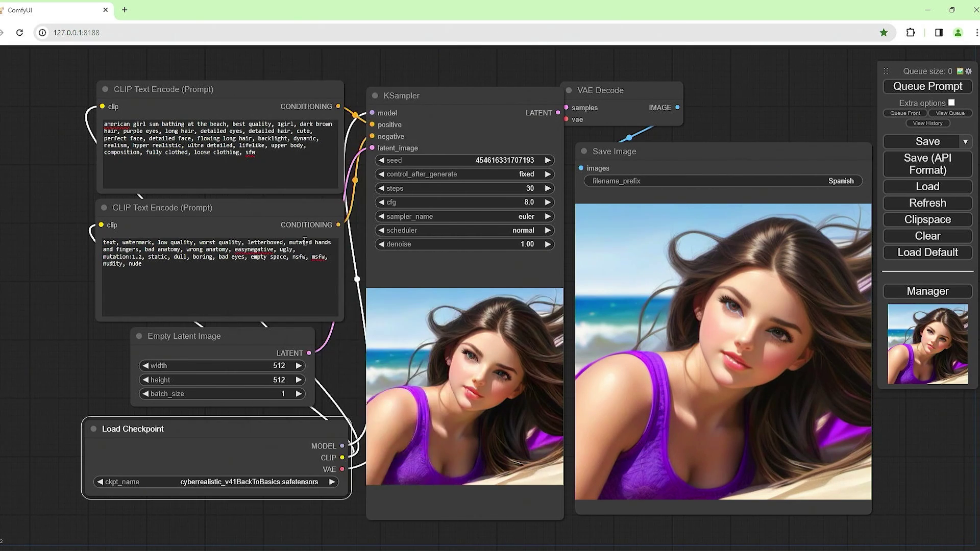
click(913, 87)
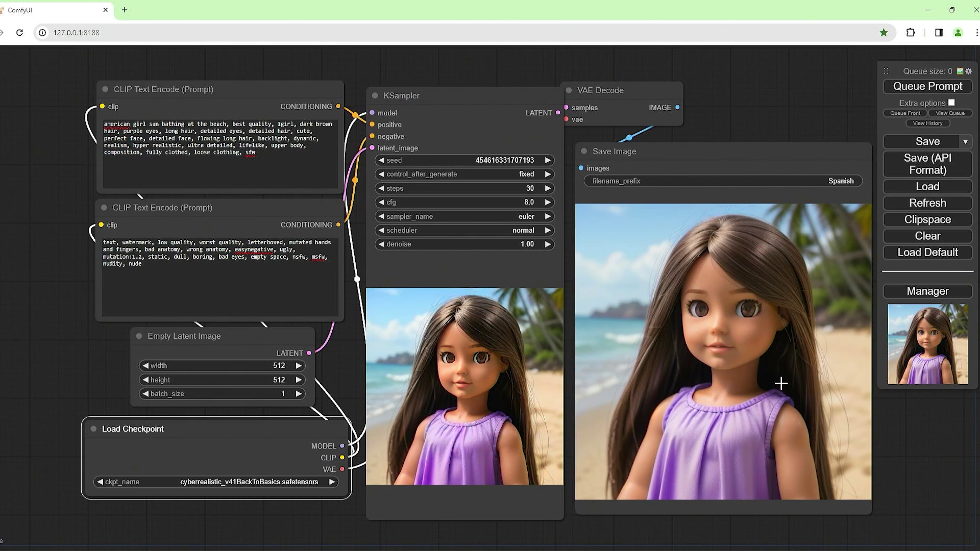
Step: Select diffusion_pytorch_model.safetensors as the checkpoint and queue a run
click(283, 481)
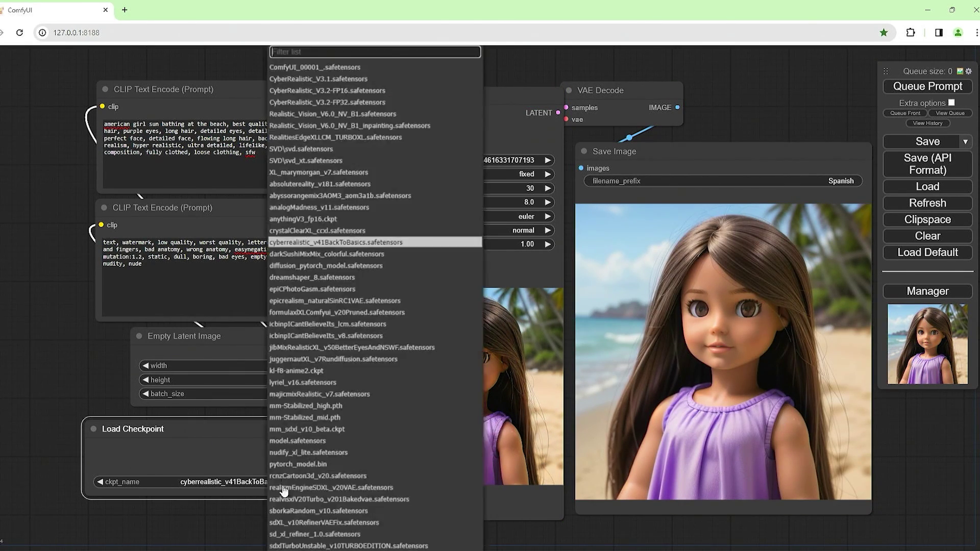
click(313, 268)
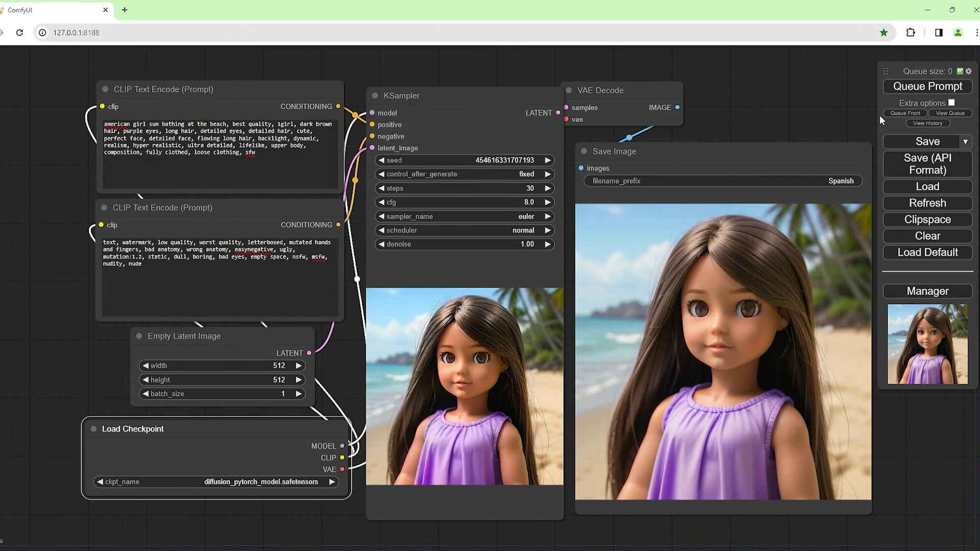
click(921, 88)
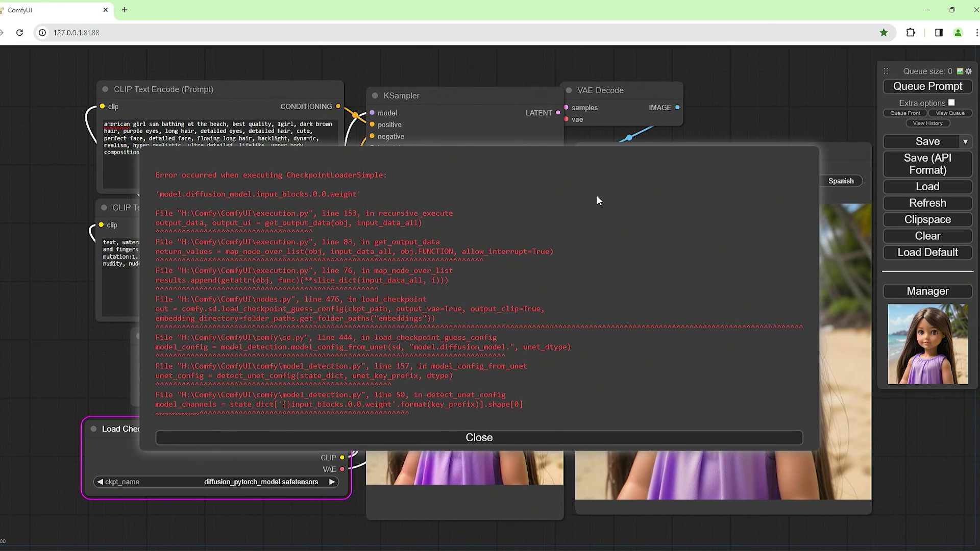
Step: Dismiss the checkpoint-loading error and render with the epiCPhotoGasm checkpoint
click(476, 441)
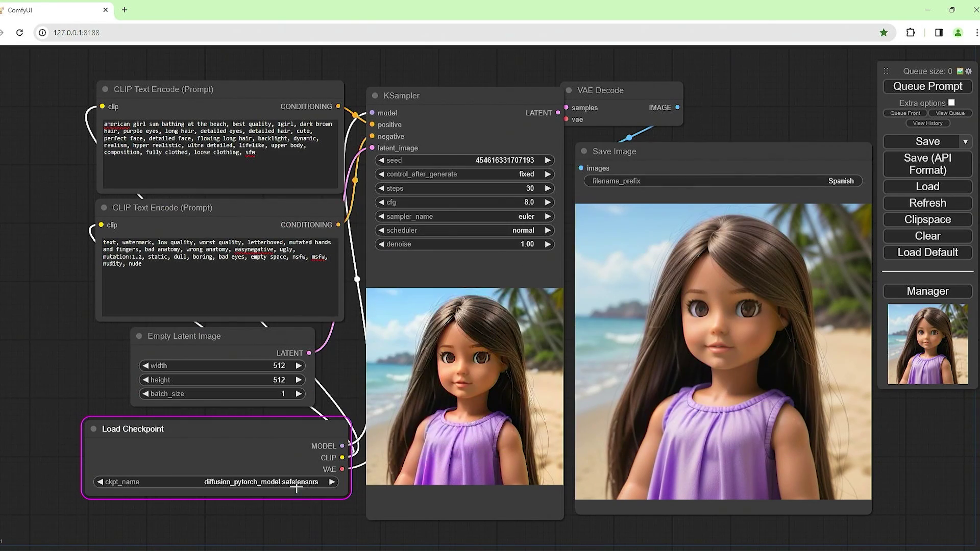
click(296, 484)
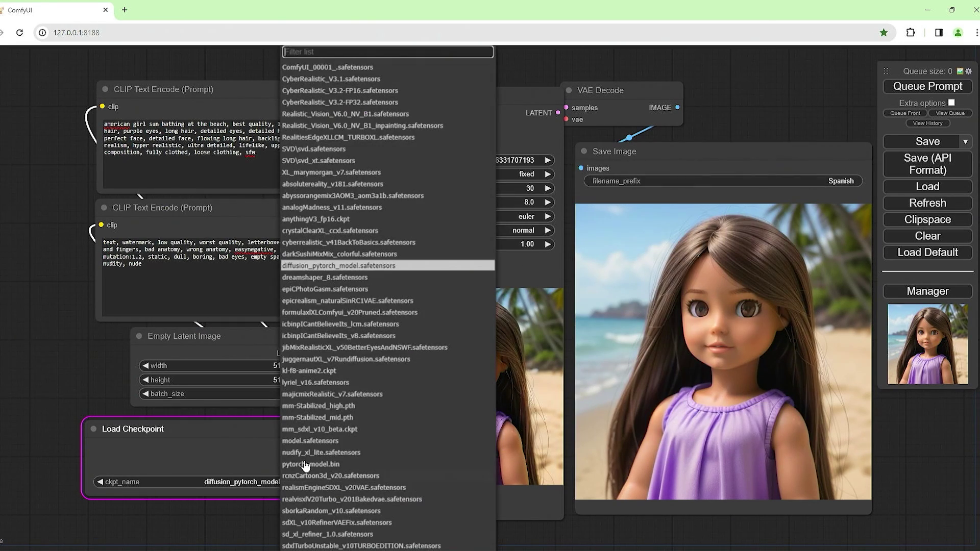
click(370, 289)
click(927, 88)
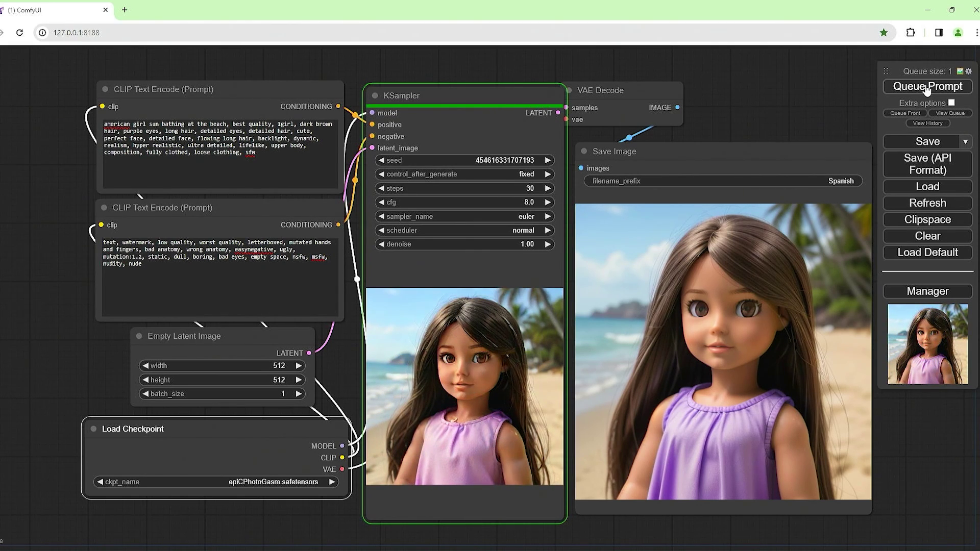
Step: Switch to epicrealism_naturalSinRC1VAE and queue another render
click(306, 482)
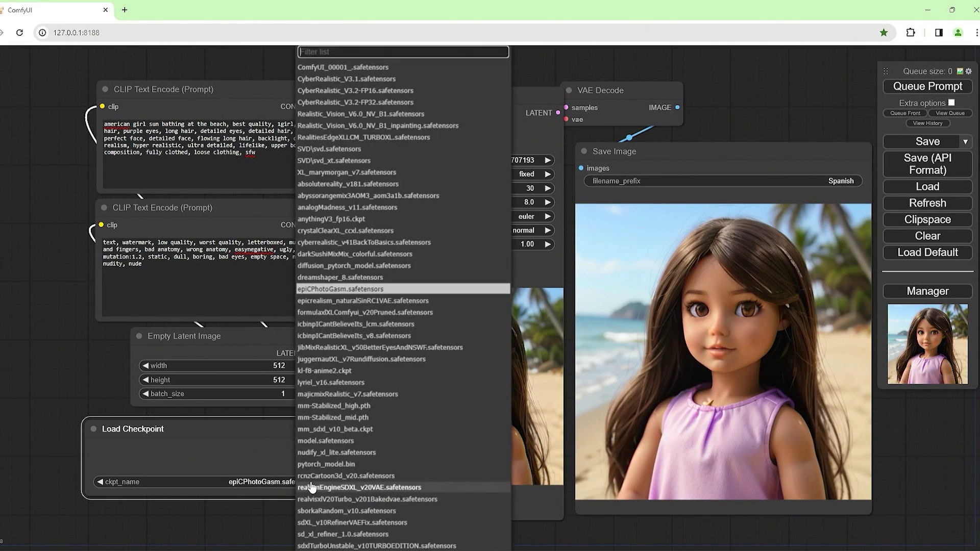
click(357, 301)
click(946, 87)
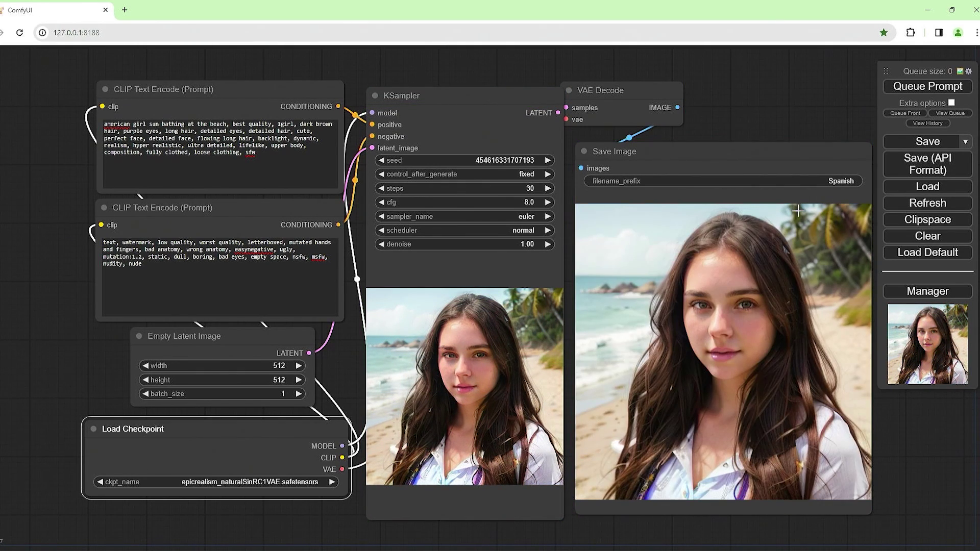
Step: Set KSampler steps to 50 and queue a render
double_click(533, 188)
key(ctrl+a)
text(50)
key(Return)
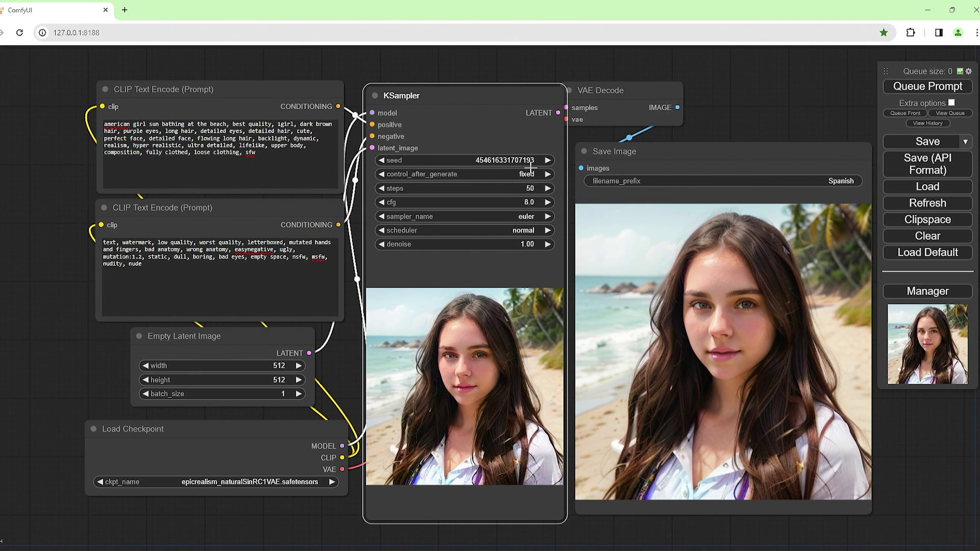
click(914, 87)
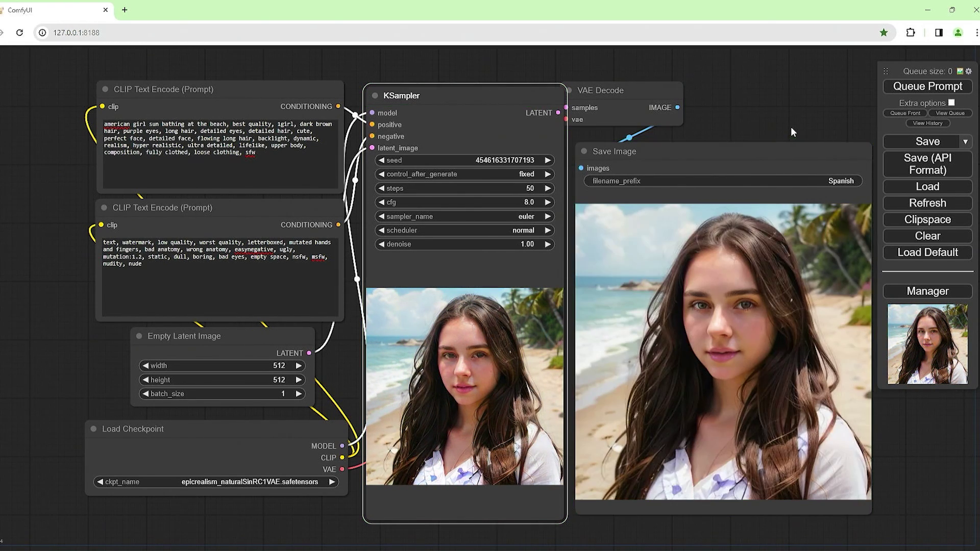
Step: Set cfg to 6.0 and denoise to 0.90, then queue a render
double_click(541, 202)
key(BackSpace)
text(6)
click(710, 206)
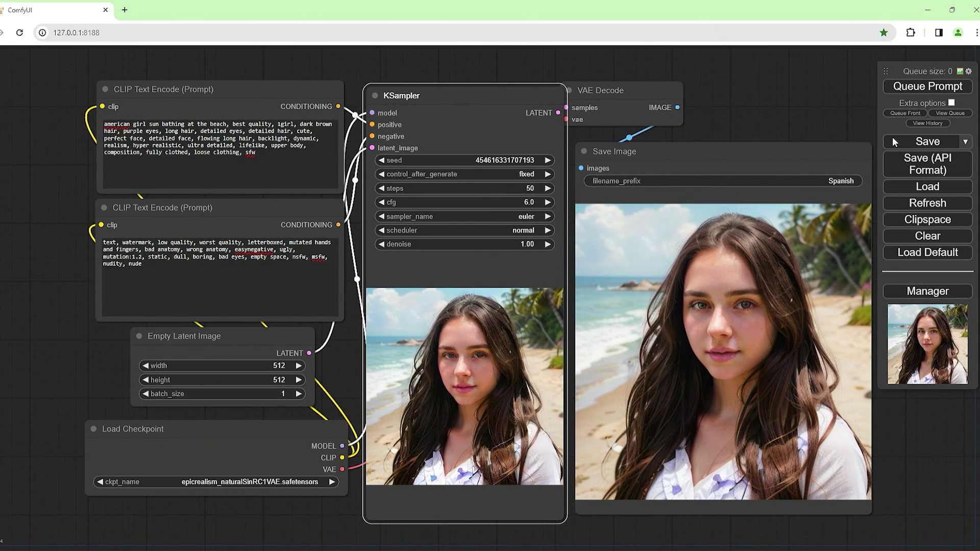
double_click(529, 245)
key(BackSpace)
text(0.9)
click(698, 244)
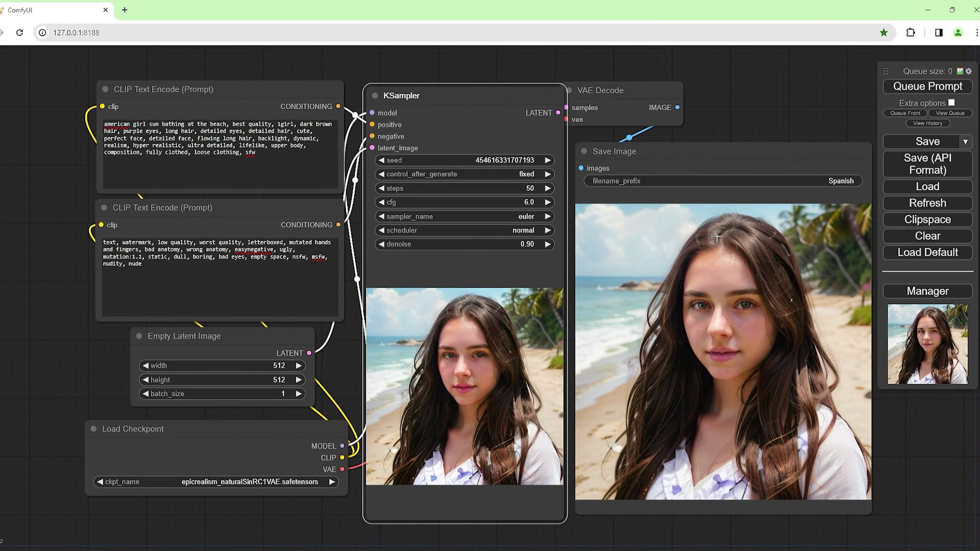
click(934, 94)
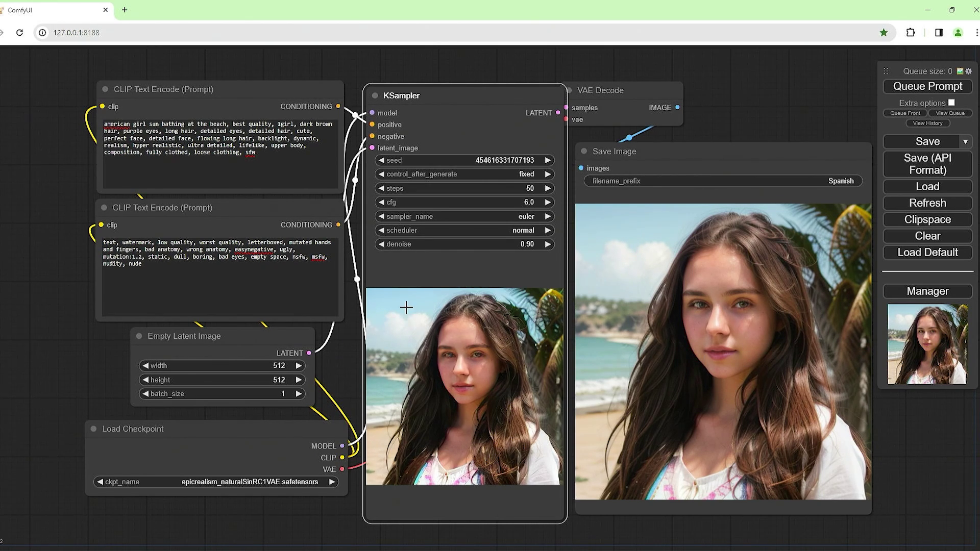
Step: Switch to formulaxXLComfyui_v20Pruned and restore cfg 8.0 and denoise 1.00
click(289, 479)
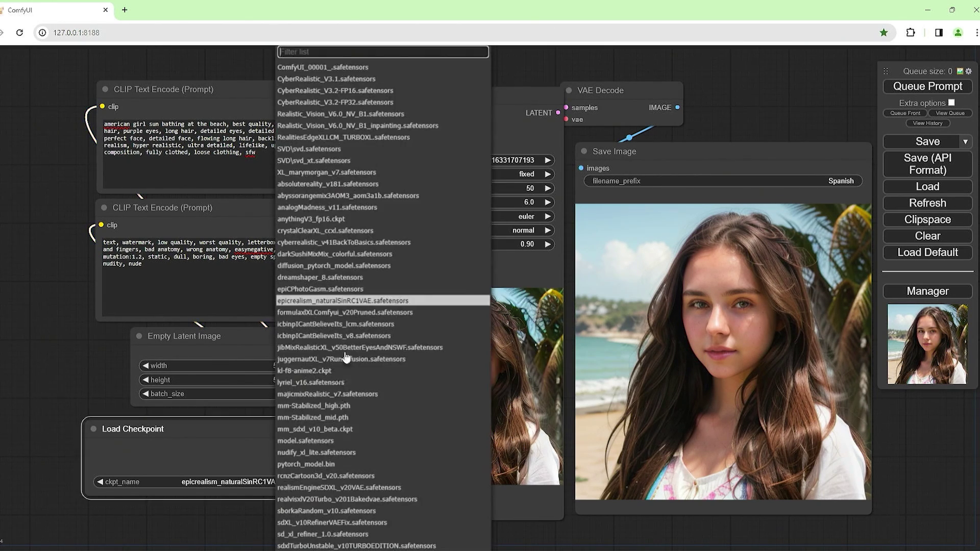
click(356, 313)
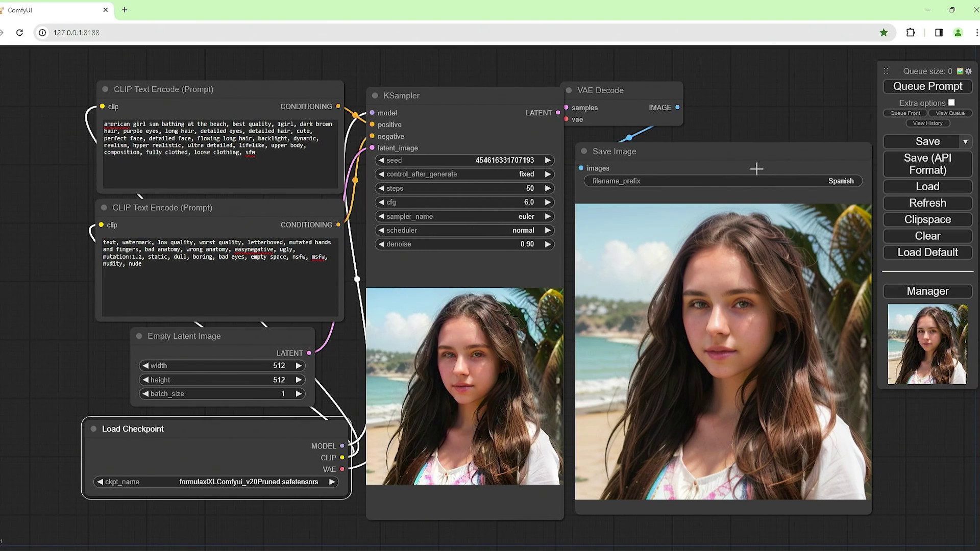
click(531, 199)
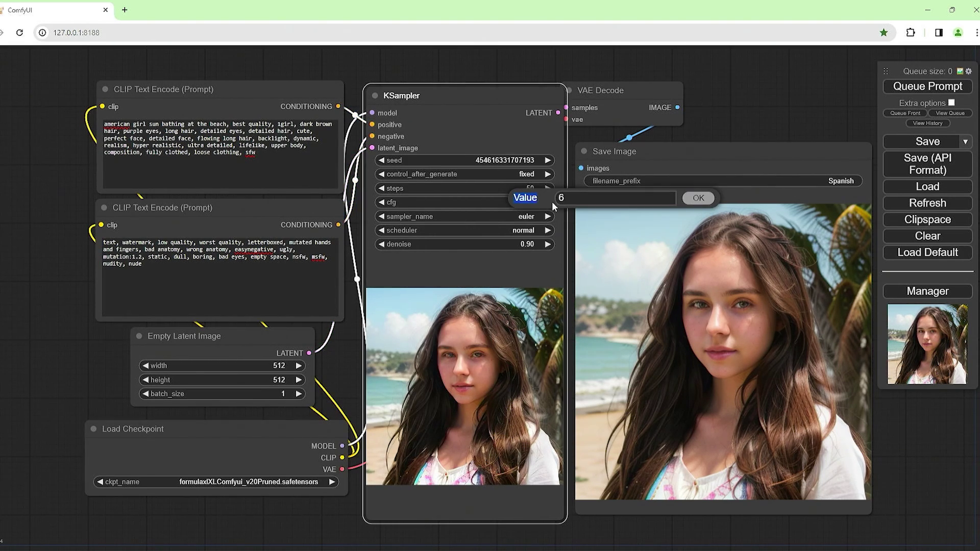
text(8)
key(Return)
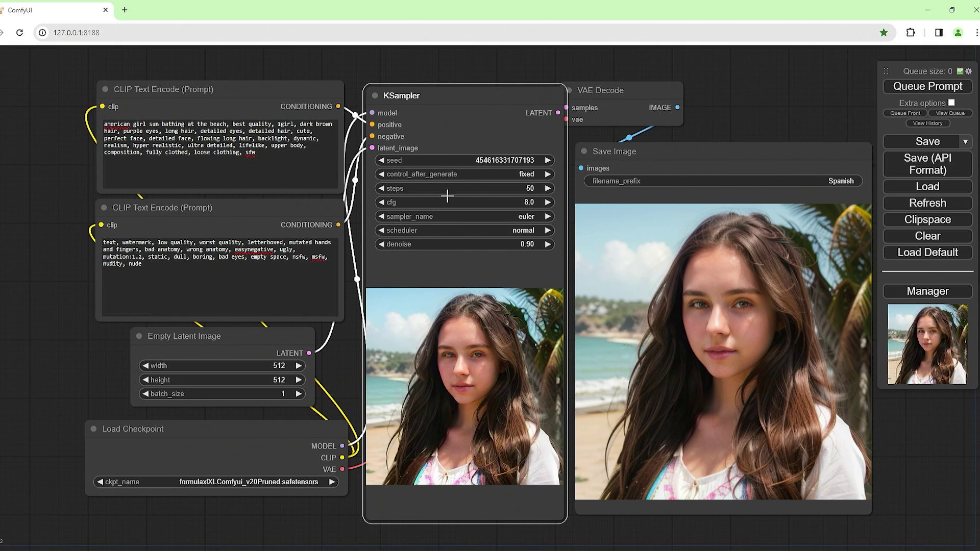
click(519, 244)
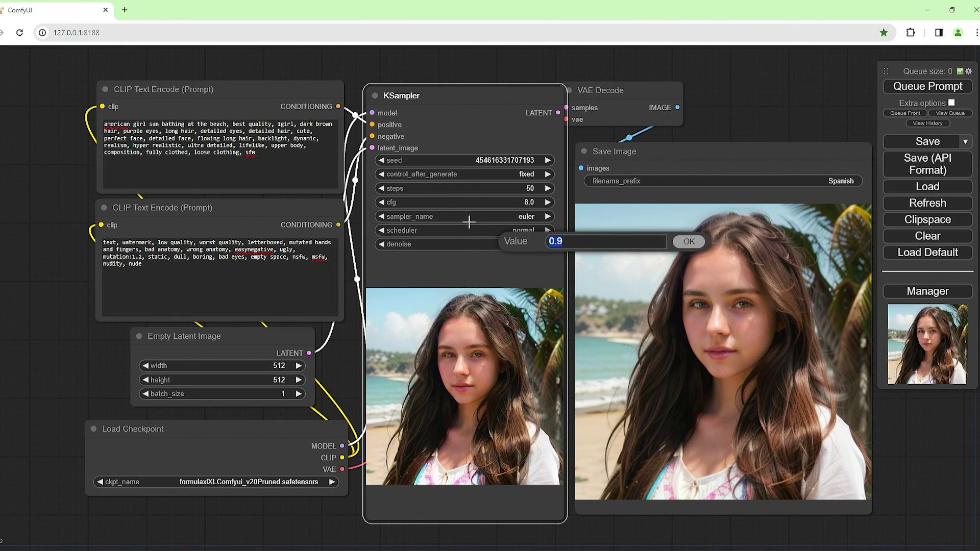
text(1)
key(Return)
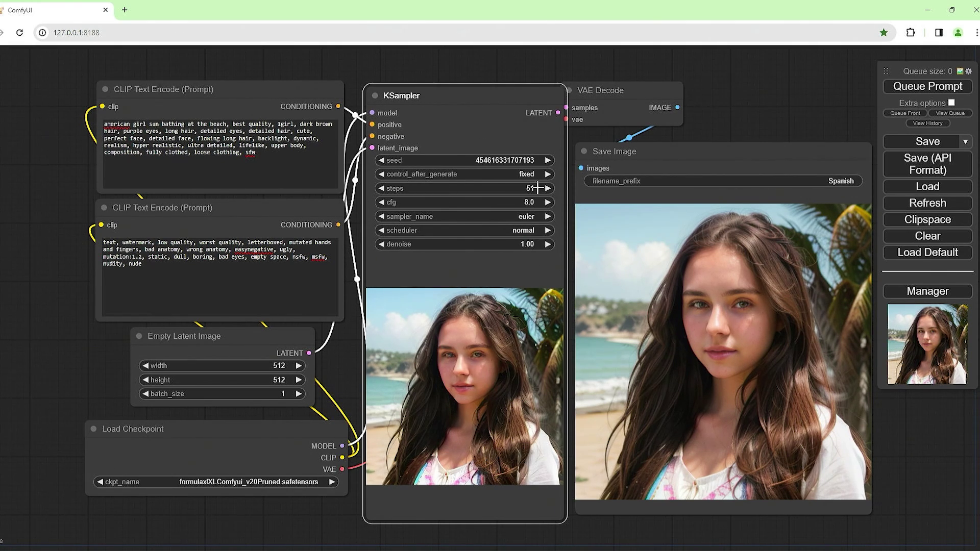
Step: Restore 30 steps, queue the render, and move the VAE Decode node up and right
click(533, 188)
text(30)
key(Return)
click(913, 86)
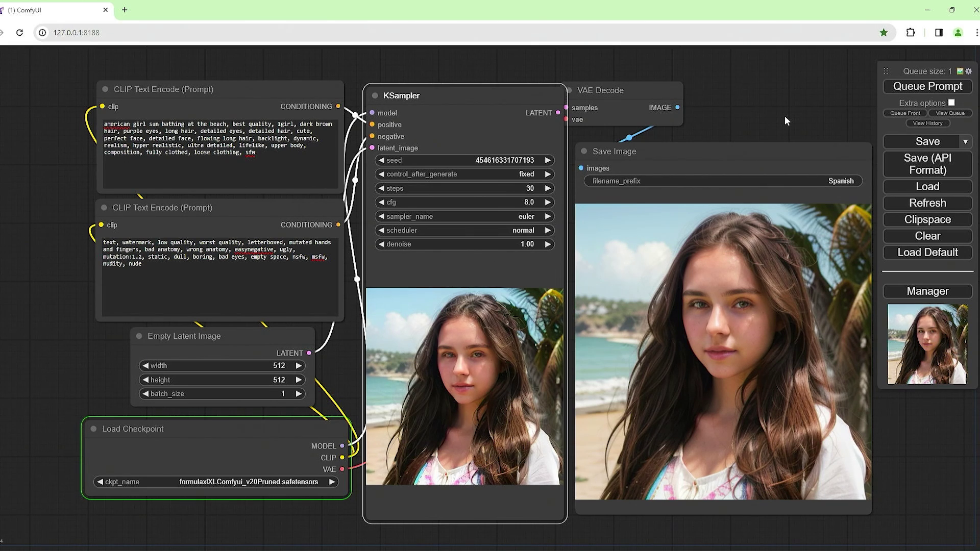
drag(635, 94, 696, 98)
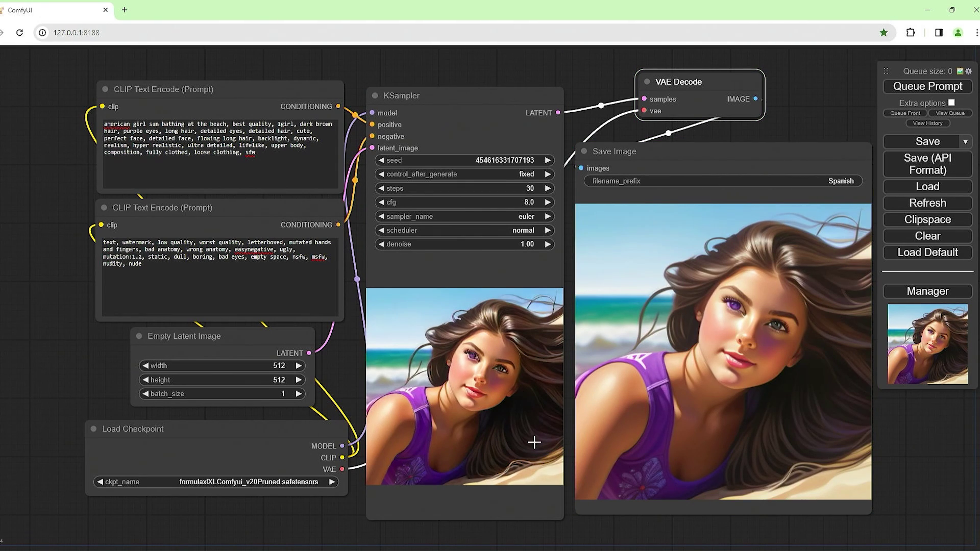
Step: Render the portrait with the icbinpICantBelieveIts_lcm checkpoint
click(306, 482)
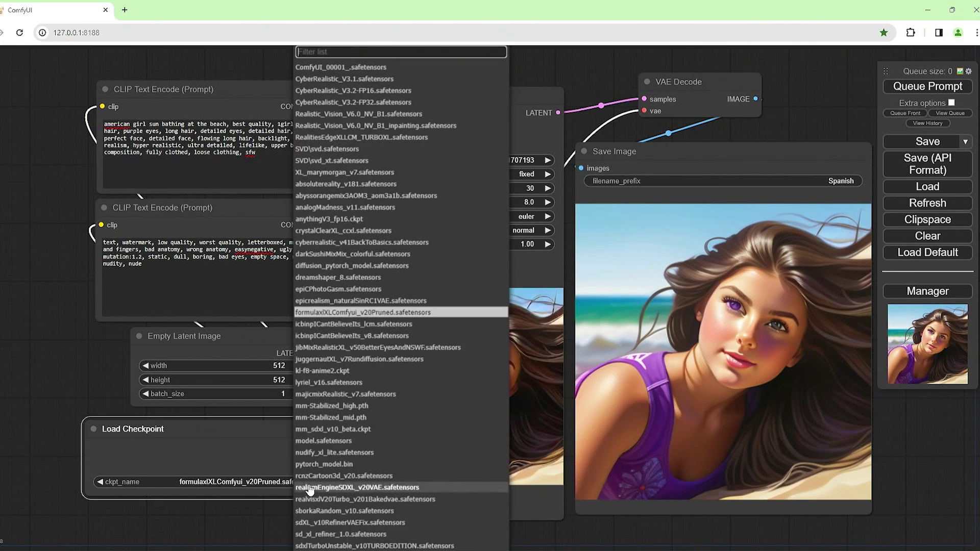
click(396, 326)
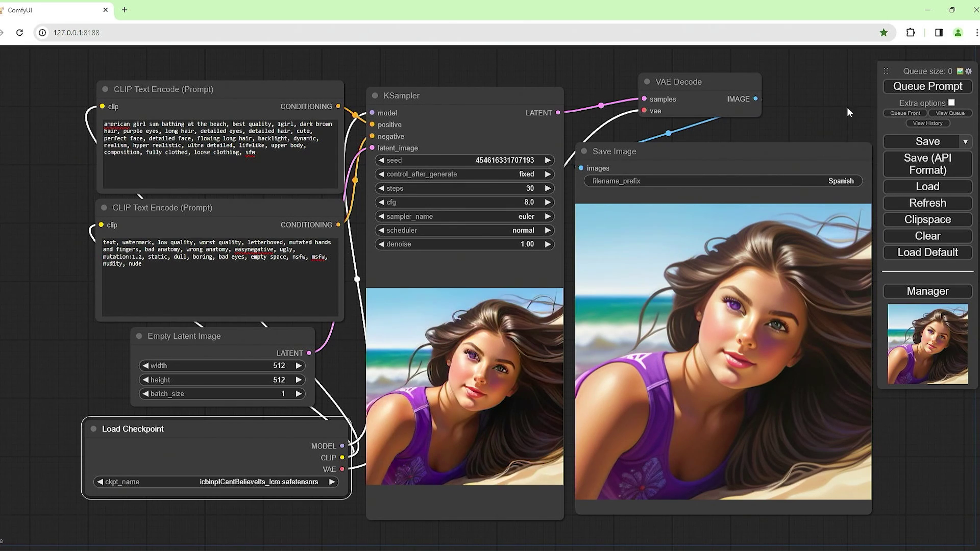
click(924, 88)
Step: Switch to icbinpICantBelieveIts_v8.safetensors and queue another render
click(263, 484)
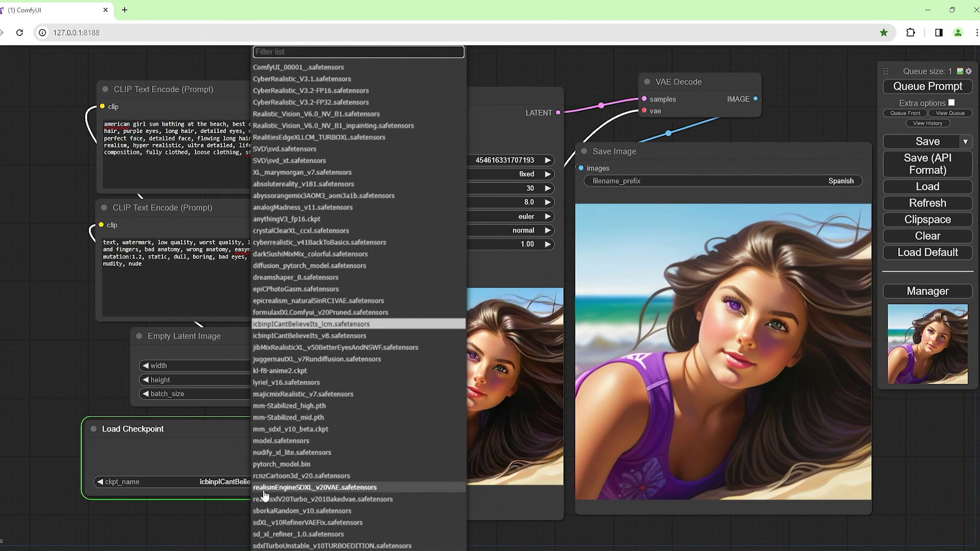
click(93, 324)
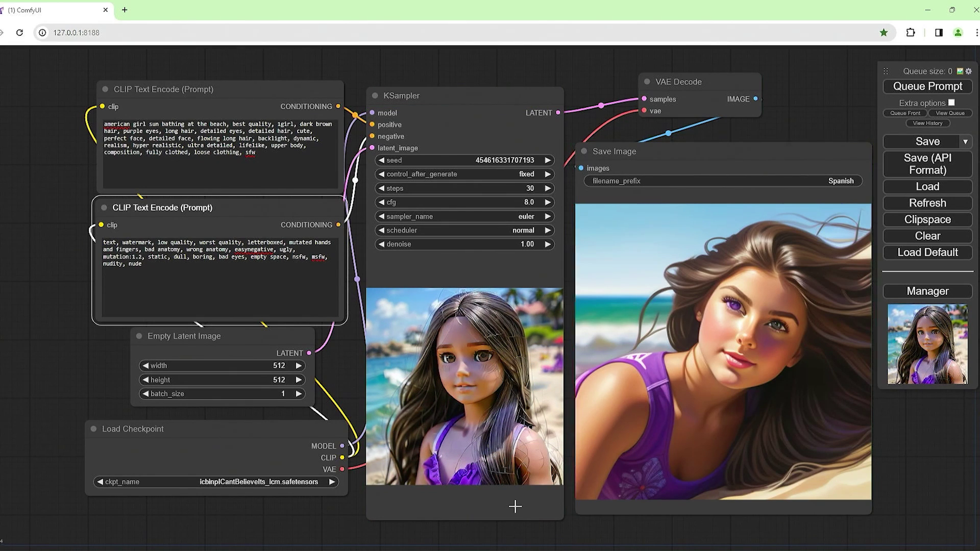
click(245, 486)
click(245, 487)
click(326, 339)
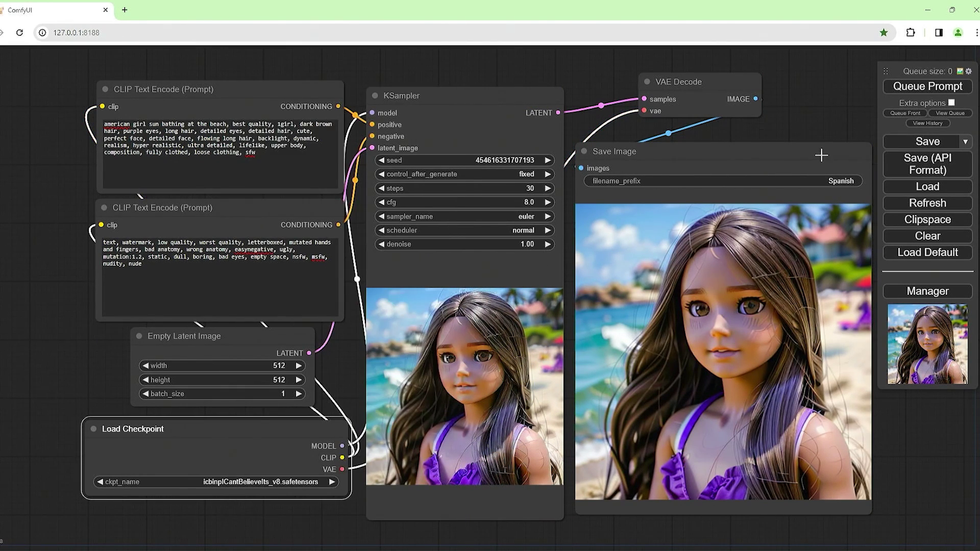
click(916, 88)
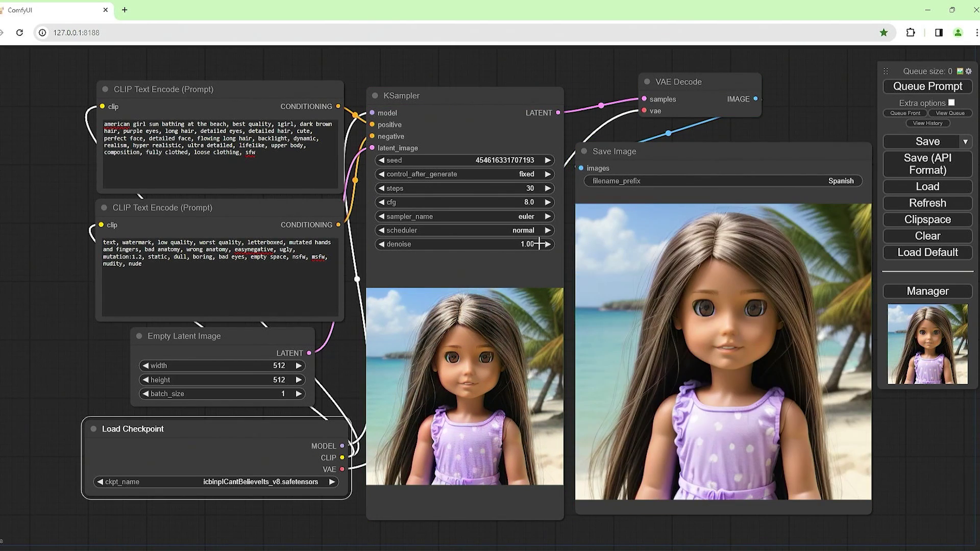
Step: Render with jibMixRealisticXL_v50BetterEyesAndNSFW, then reopen the checkpoint list for the next model
click(255, 482)
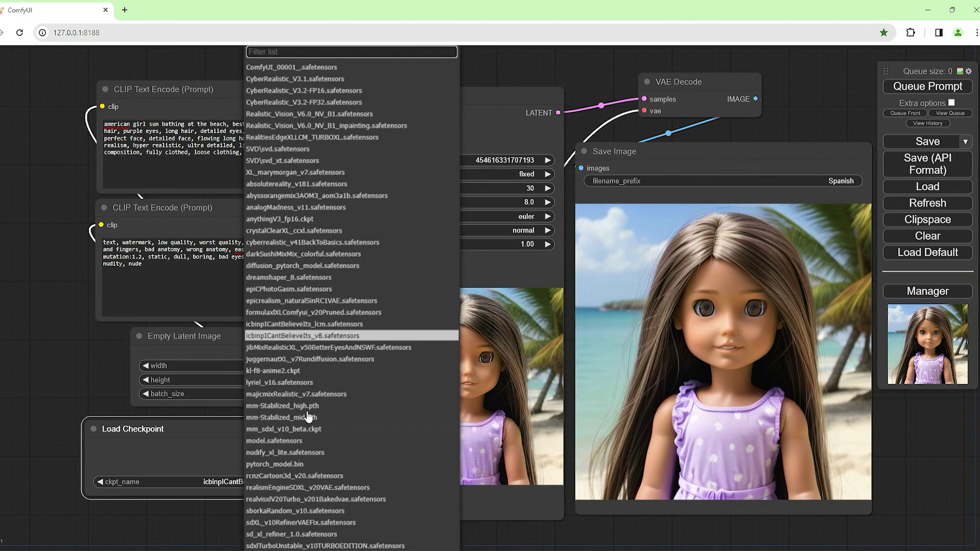
click(306, 347)
click(924, 87)
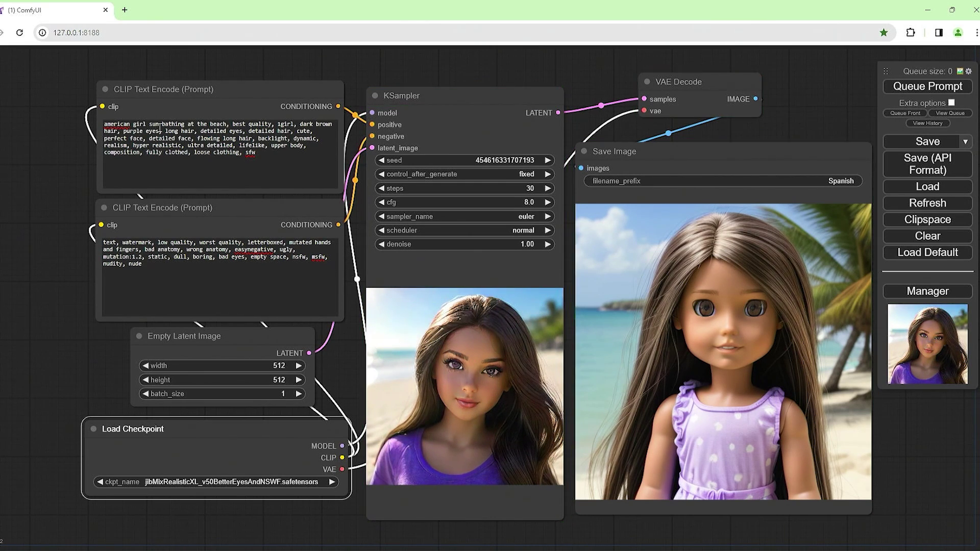
click(275, 481)
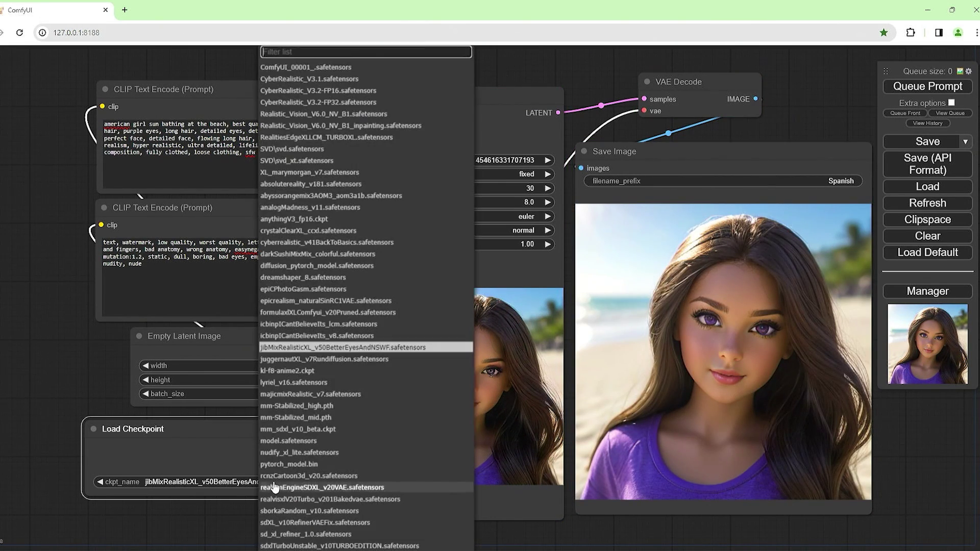
Step: Try rendering with kl-f8-anime2 and dismiss the resulting error
click(343, 371)
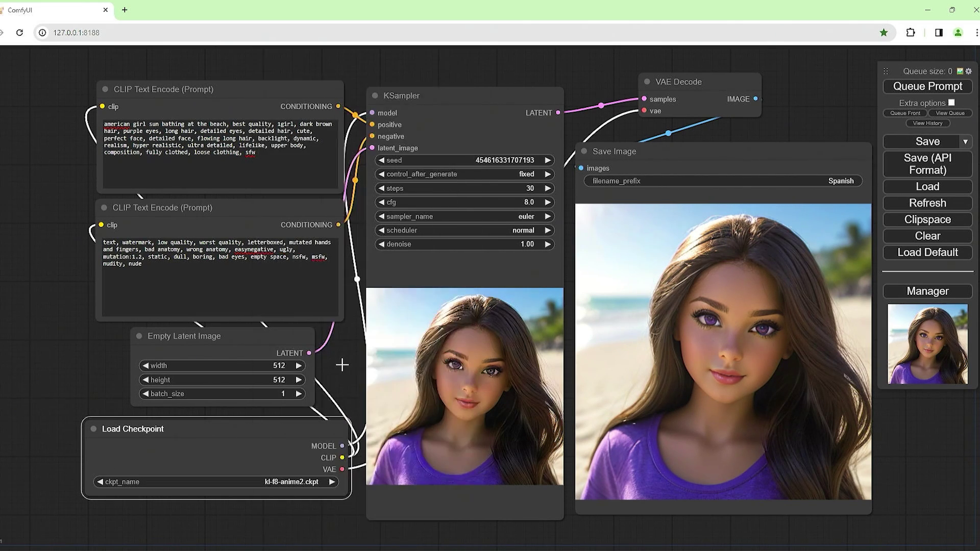
click(919, 88)
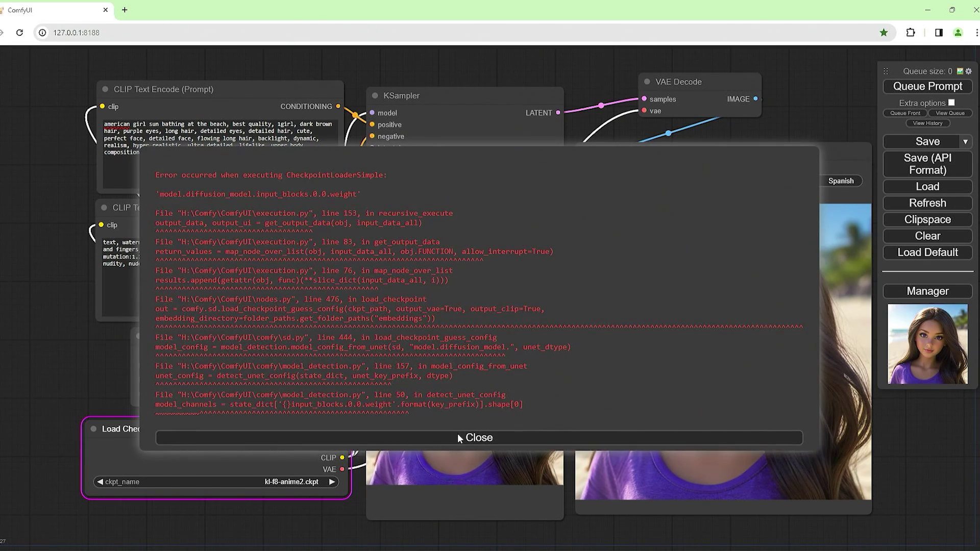
click(459, 438)
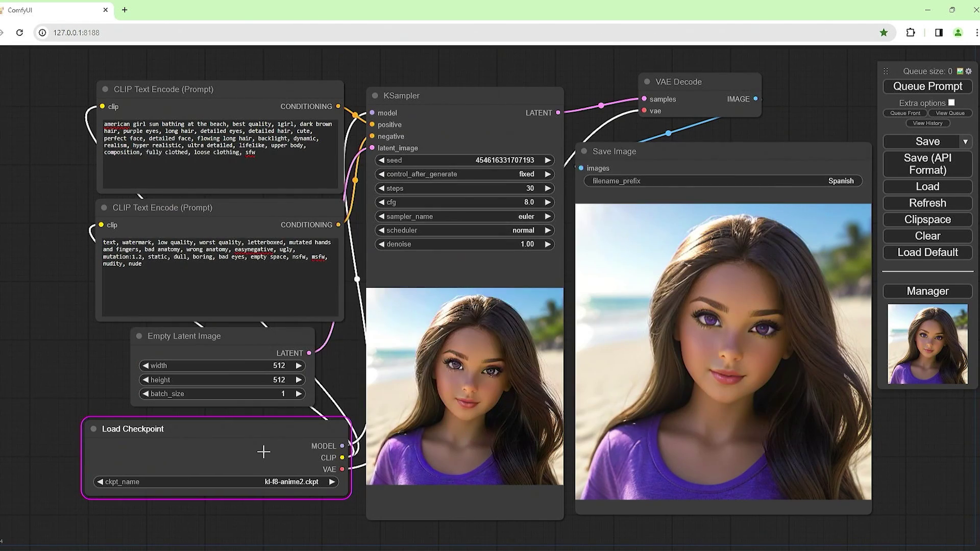
Step: Switch to majicmixRealistic_v7.safetensors and queue a render
click(269, 484)
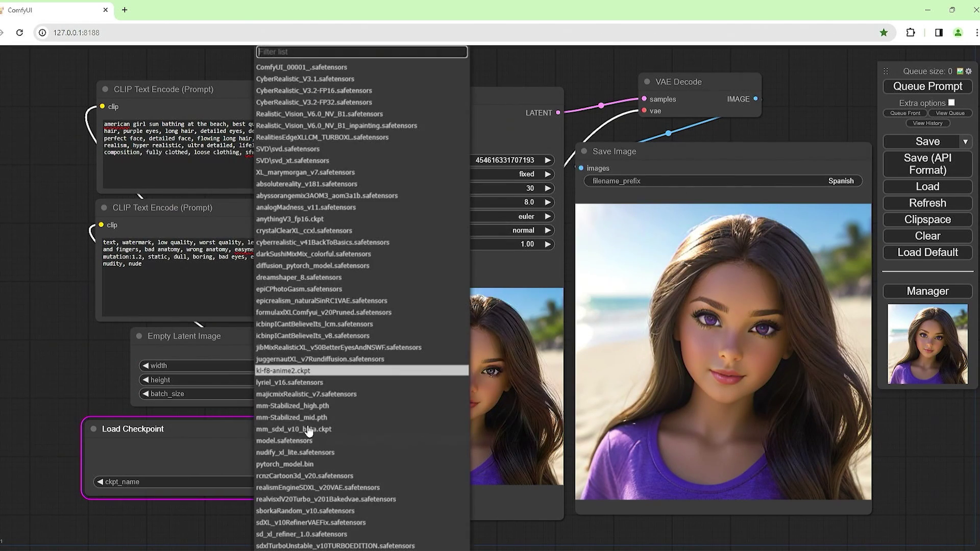
click(321, 395)
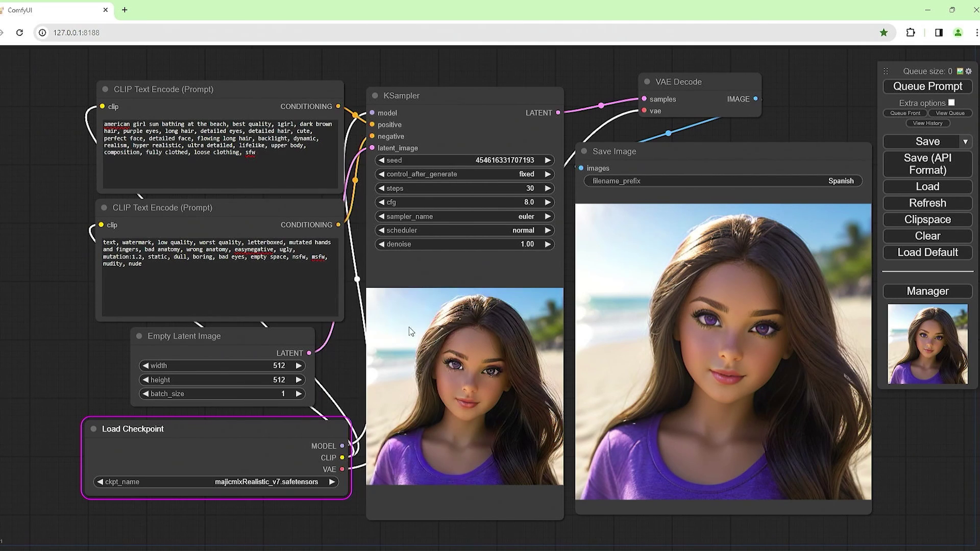
click(928, 86)
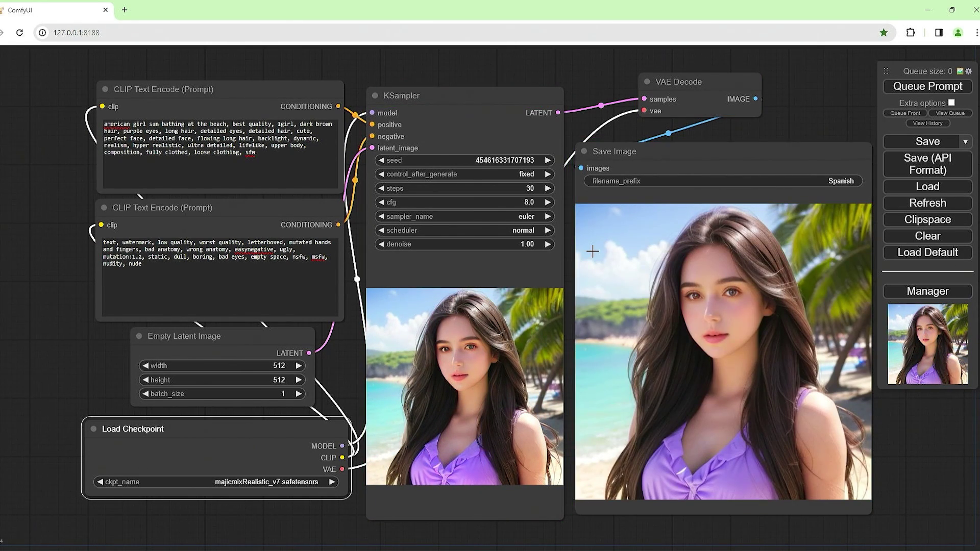
Step: Set steps to 50 and regenerate the majicmixRealistic_v7 portrait
click(511, 188)
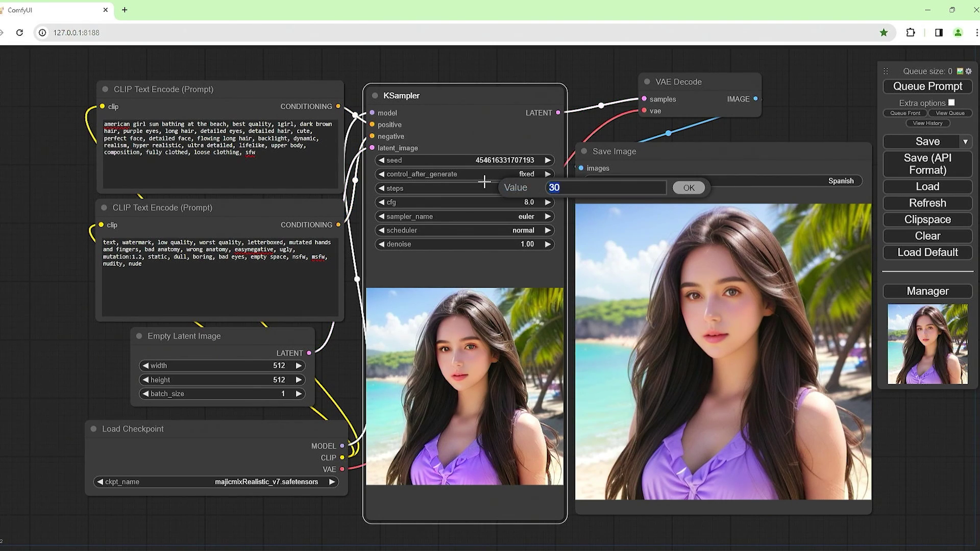
text(50)
key(Return)
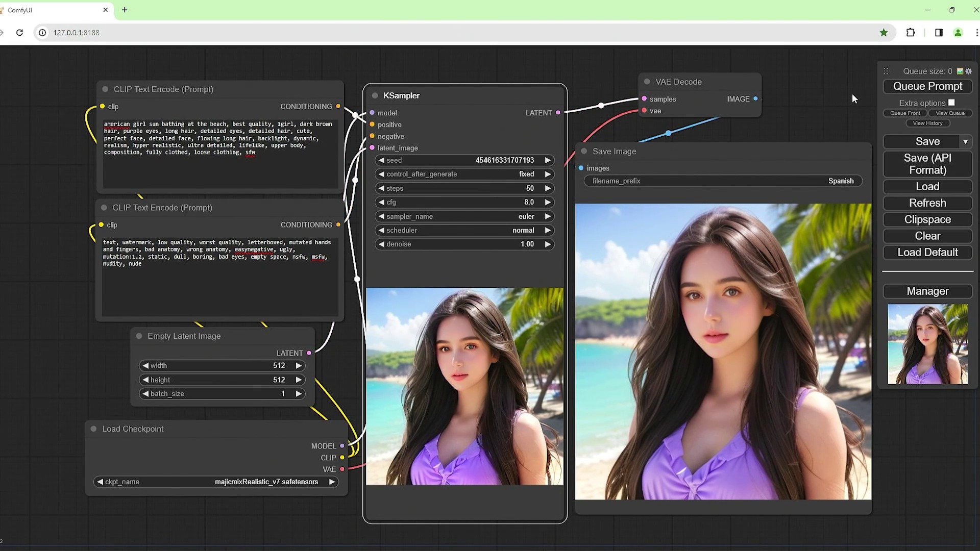
click(913, 86)
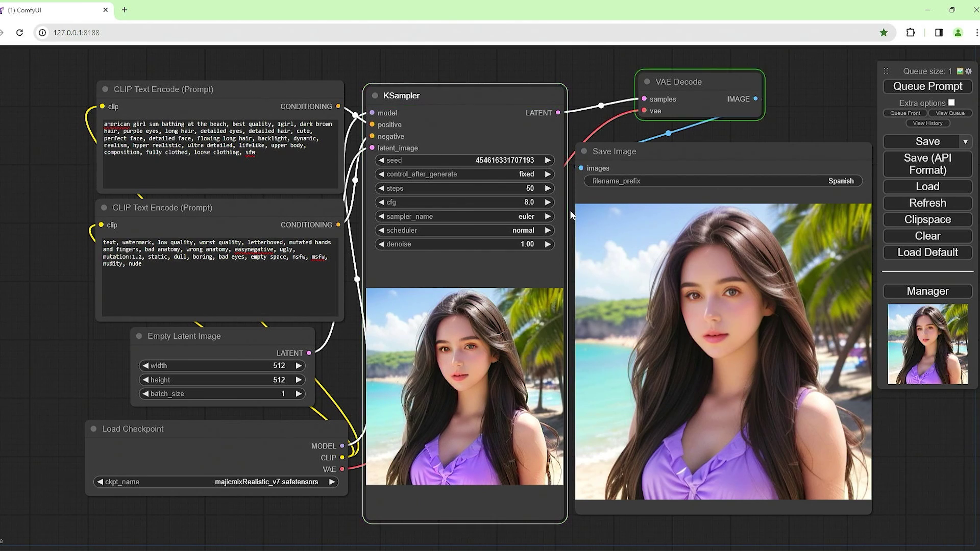
Step: Lower cfg to 6 and regenerate
double_click(528, 203)
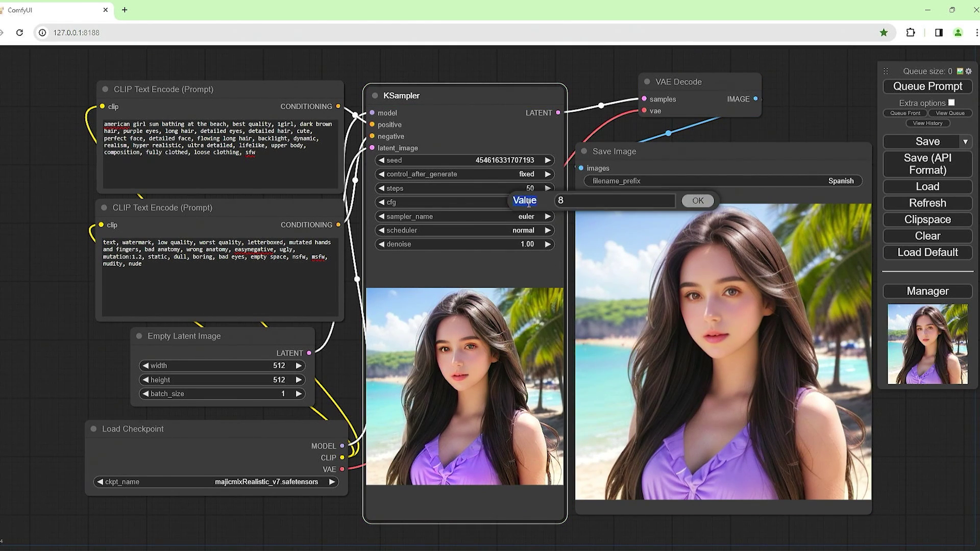
key(BackSpace)
text(6)
key(Return)
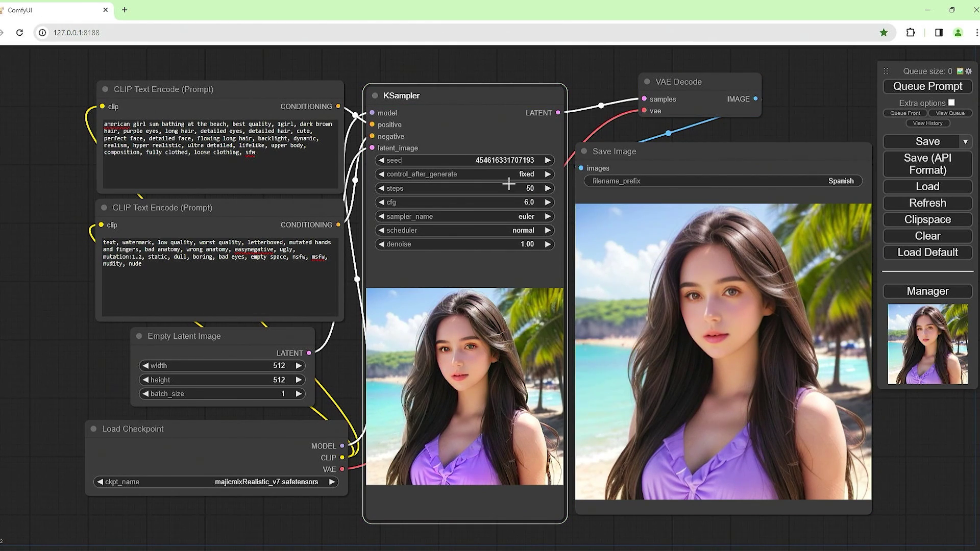
click(905, 88)
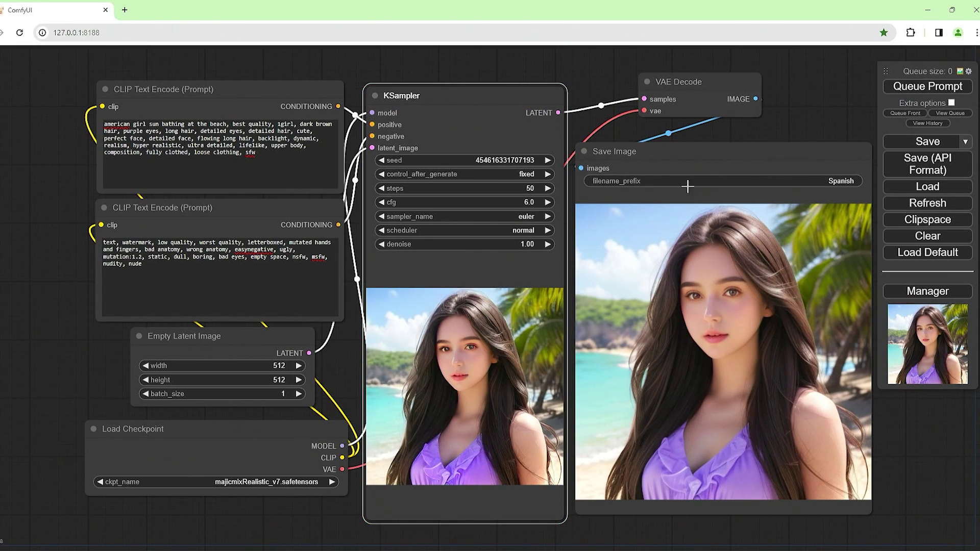
Step: Lower denoise to 0.9 and regenerate
double_click(526, 244)
key(BackSpace)
text(0.9)
key(Return)
click(889, 87)
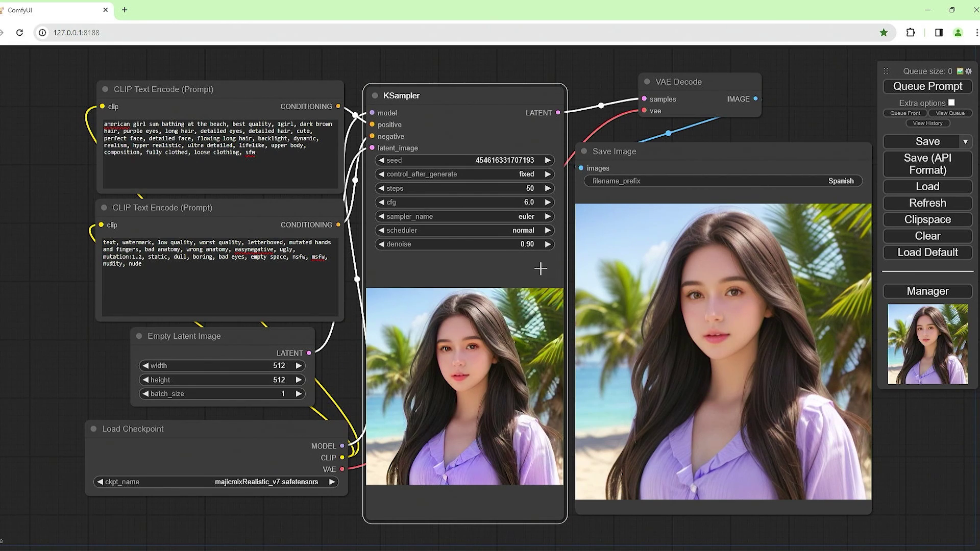
Step: Set KSampler denoise to 0.5 and queue a test render of the portrait
click(526, 244)
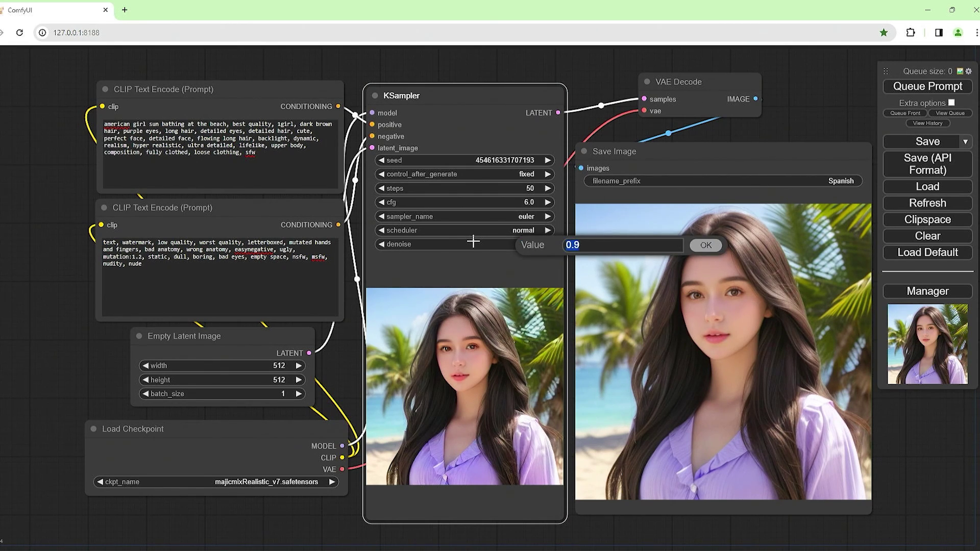
text(0.5)
key(Return)
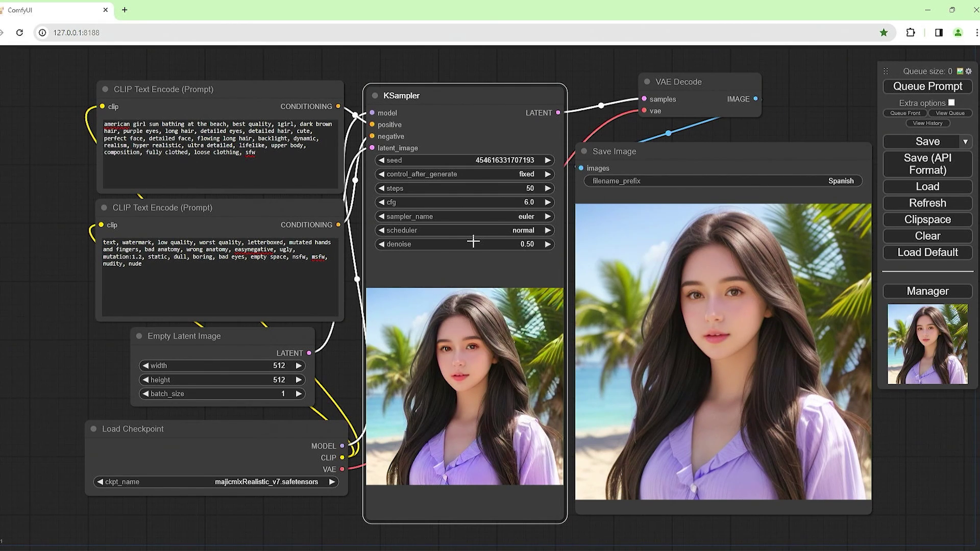
click(946, 87)
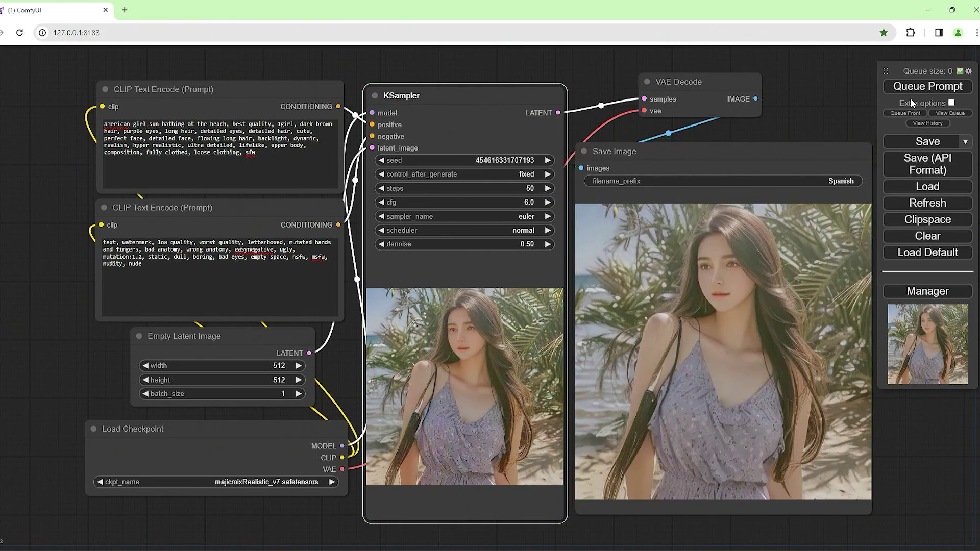
Step: Restore denoise to 1.00 and cfg to 8.0, and regenerate the portrait
double_click(523, 250)
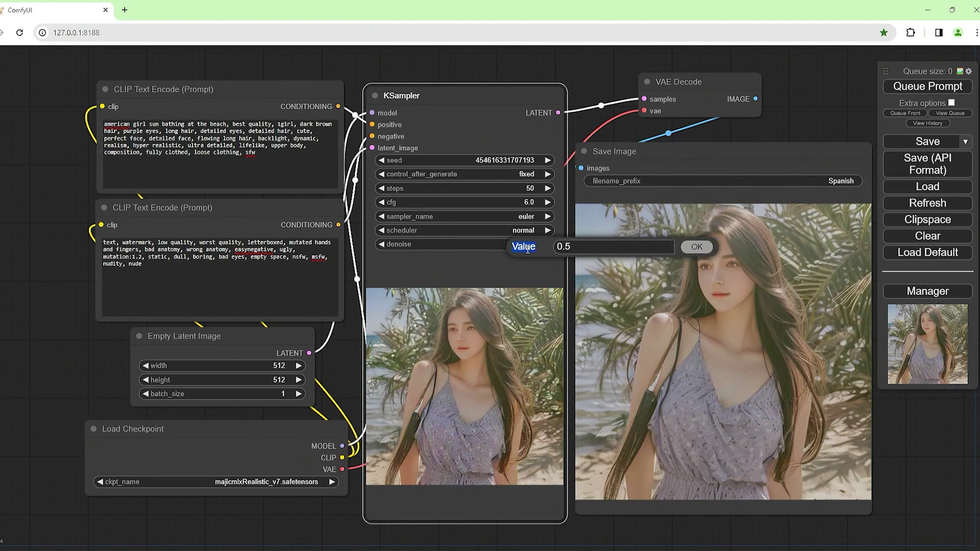
click(601, 250)
key(ctrl+a)
click(460, 235)
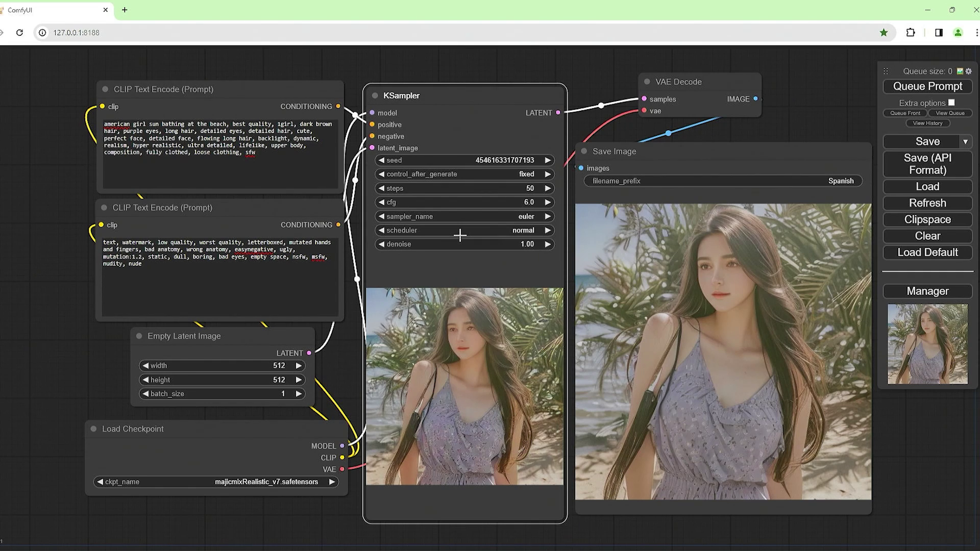
click(928, 87)
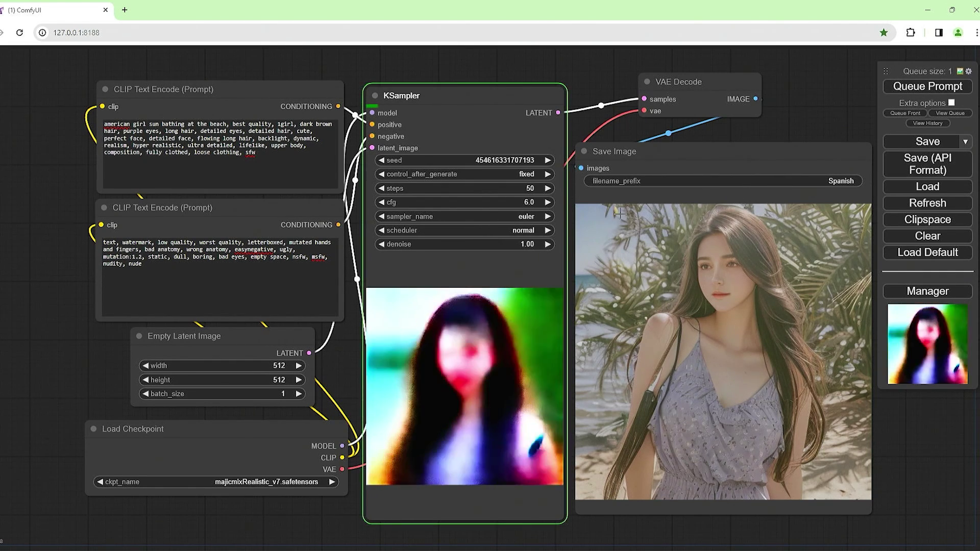
click(517, 203)
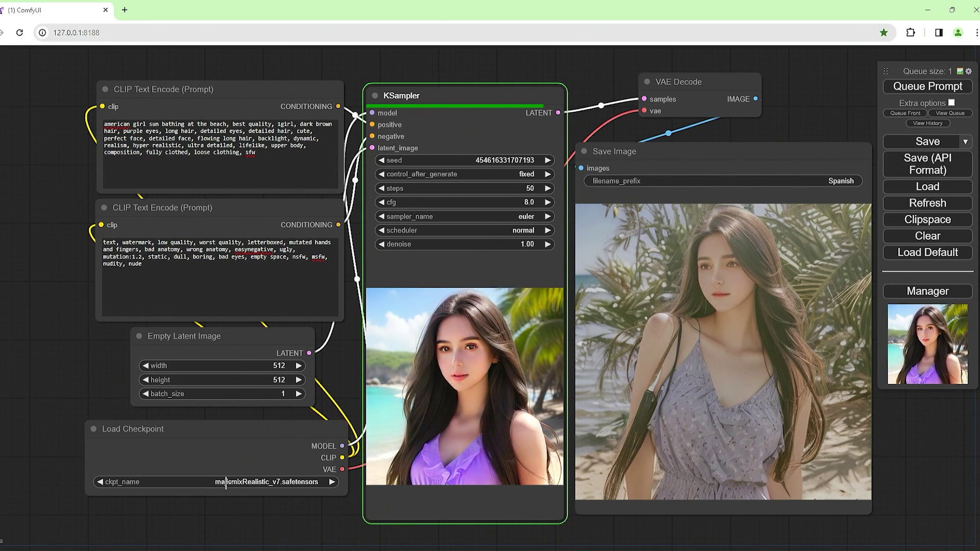
click(226, 482)
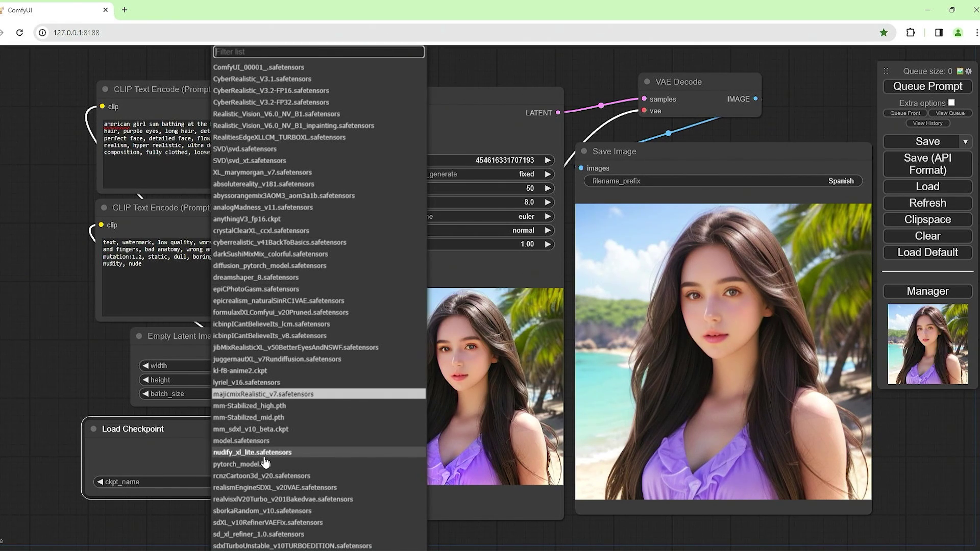
Step: Load the realismEngineSDXL_v20VAE checkpoint and queue a new beach portrait render
click(271, 487)
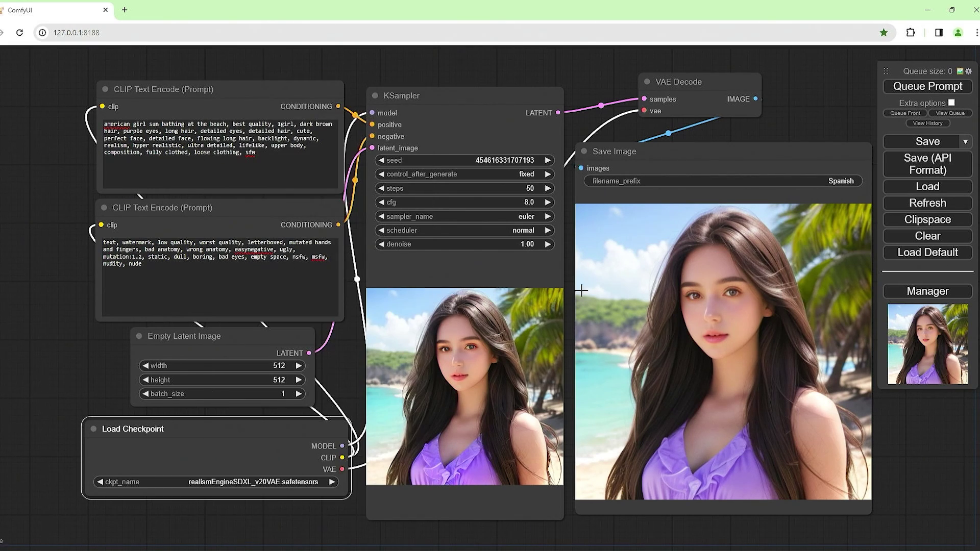
click(930, 86)
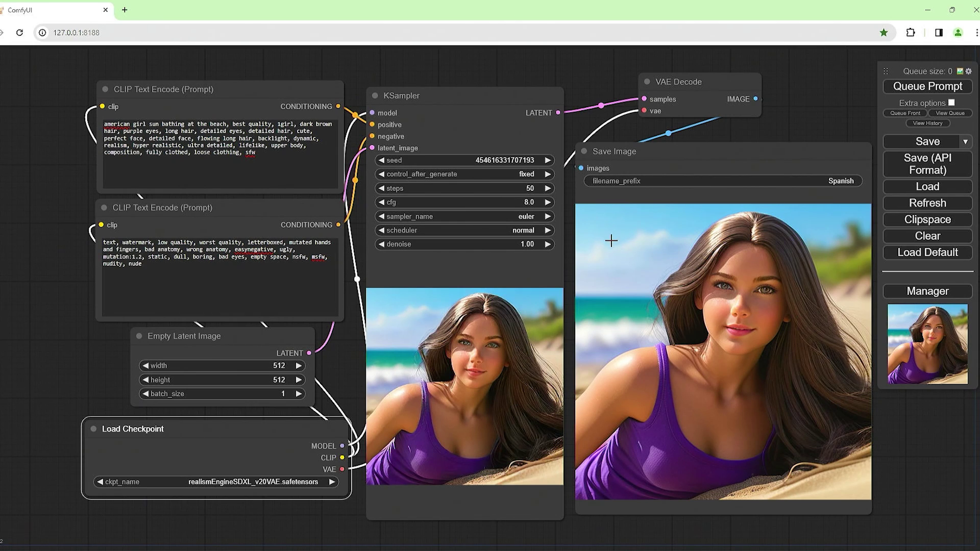
Step: Select the realvisxlV20Turbo_v201Bakedvae checkpoint from the ckpt_name list and queue a render
click(317, 482)
scroll(357, 461, up, 3)
scroll(360, 462, up, 1)
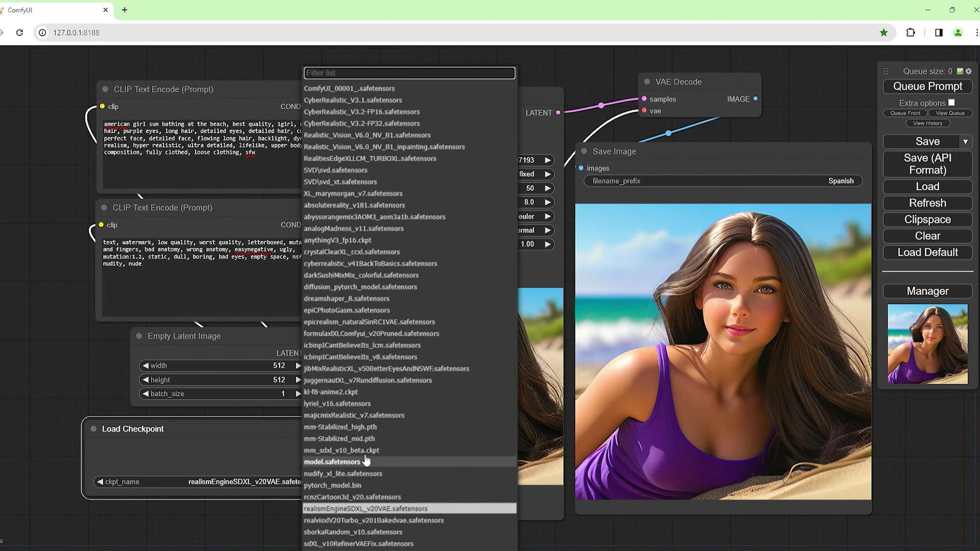
scroll(360, 437, down, 3)
scroll(360, 437, up, 4)
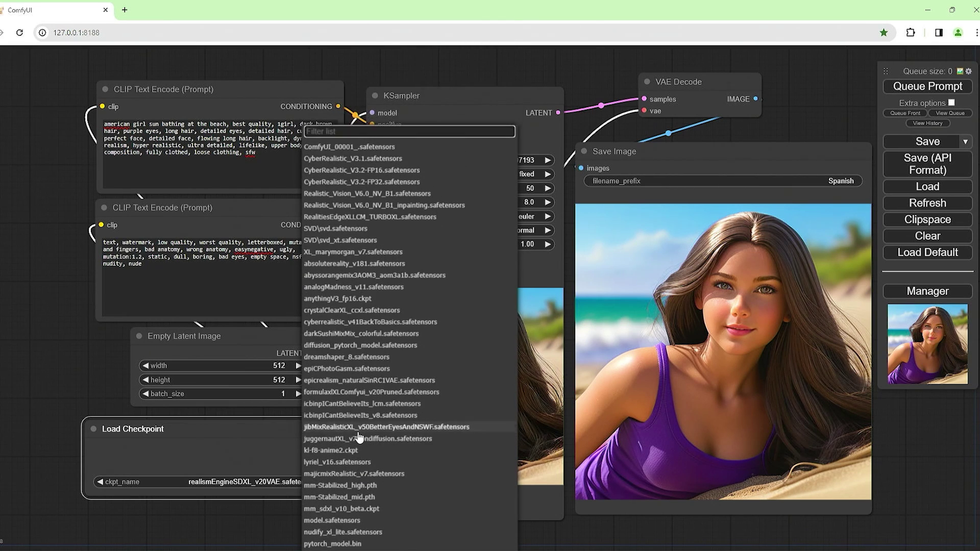
scroll(352, 449, down, 8)
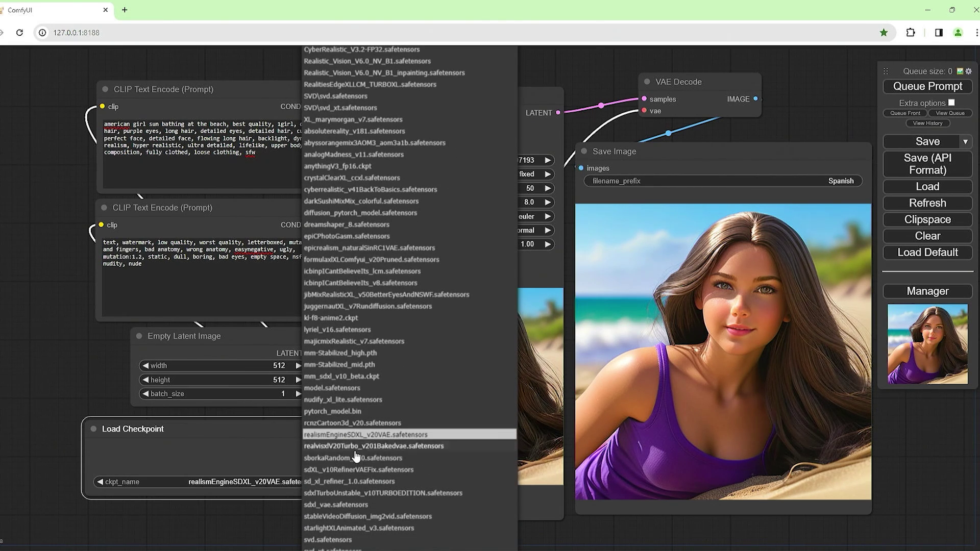
click(360, 446)
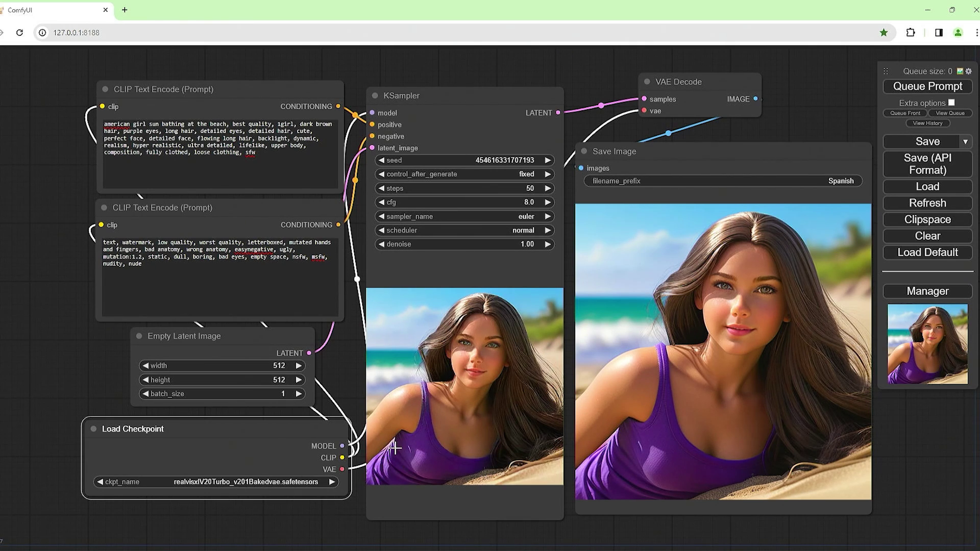
click(937, 88)
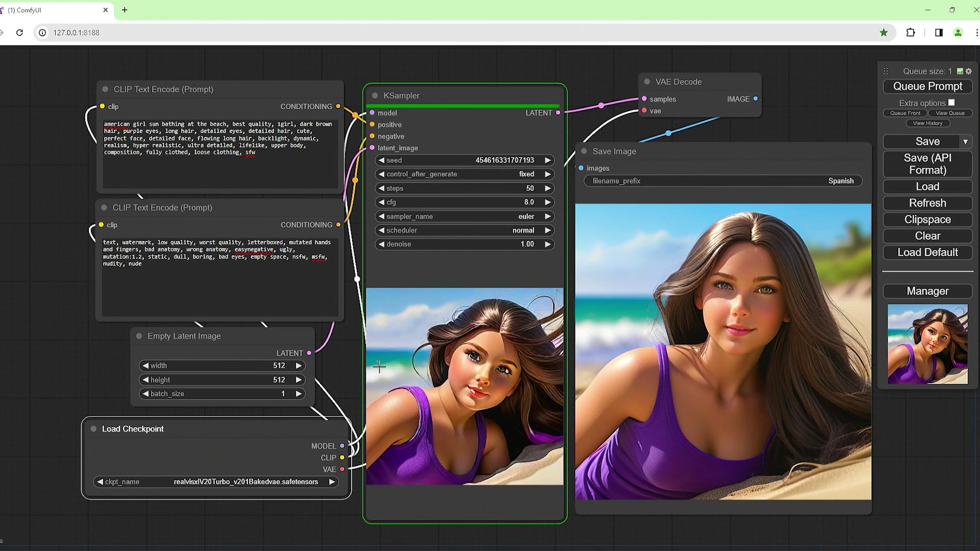
Step: Choose the sborkaRandom_v10 checkpoint in Load Checkpoint and queue a new portrait
click(275, 482)
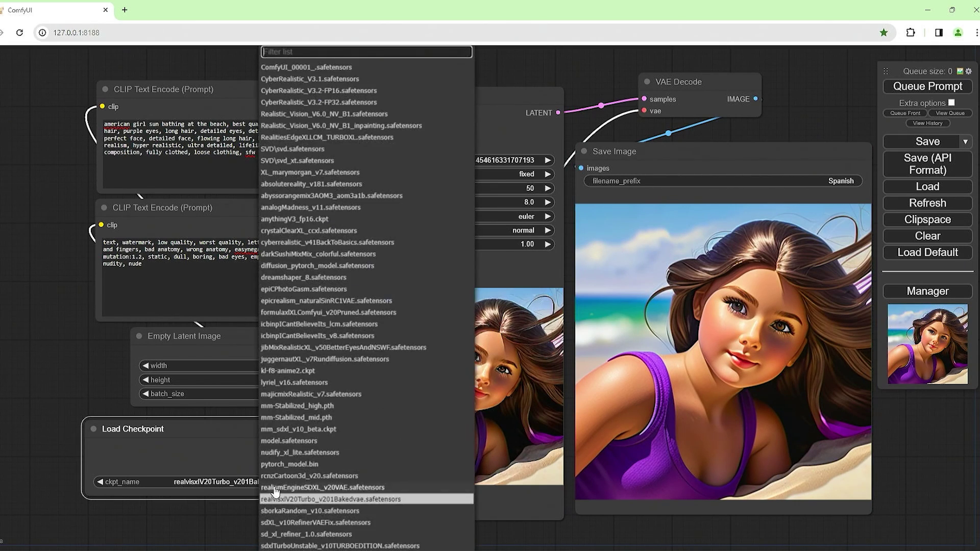
click(336, 511)
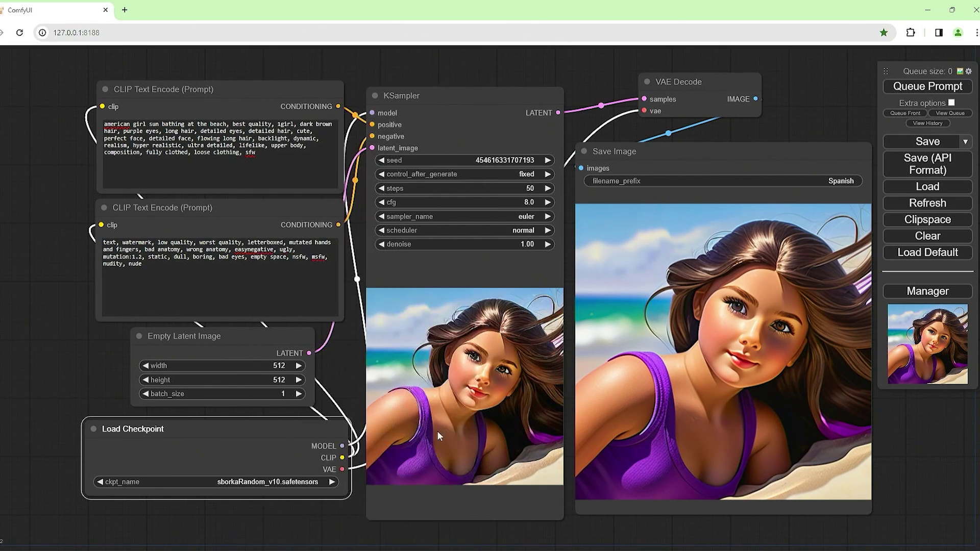
click(928, 90)
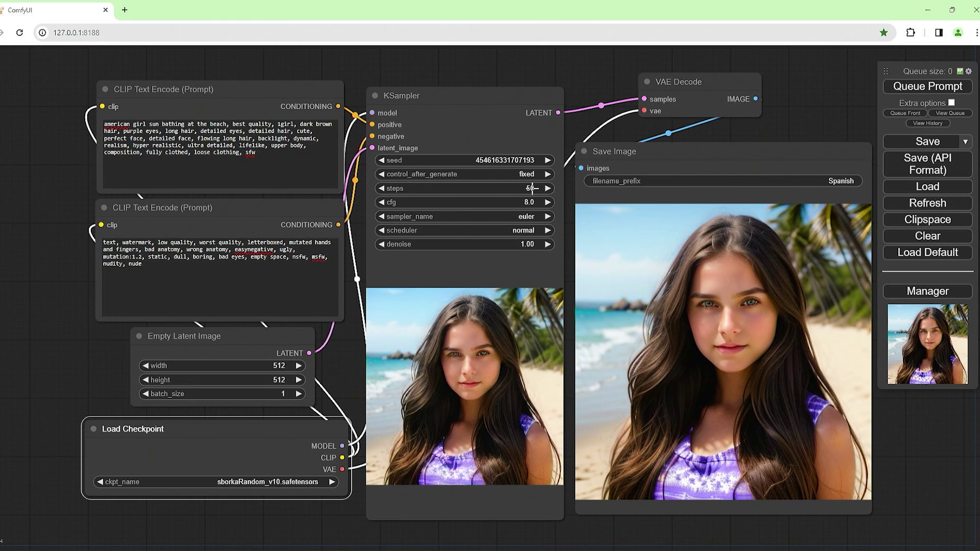
Step: Set denoise to 0.90 and cfg to 6.0, then generate an image
click(527, 245)
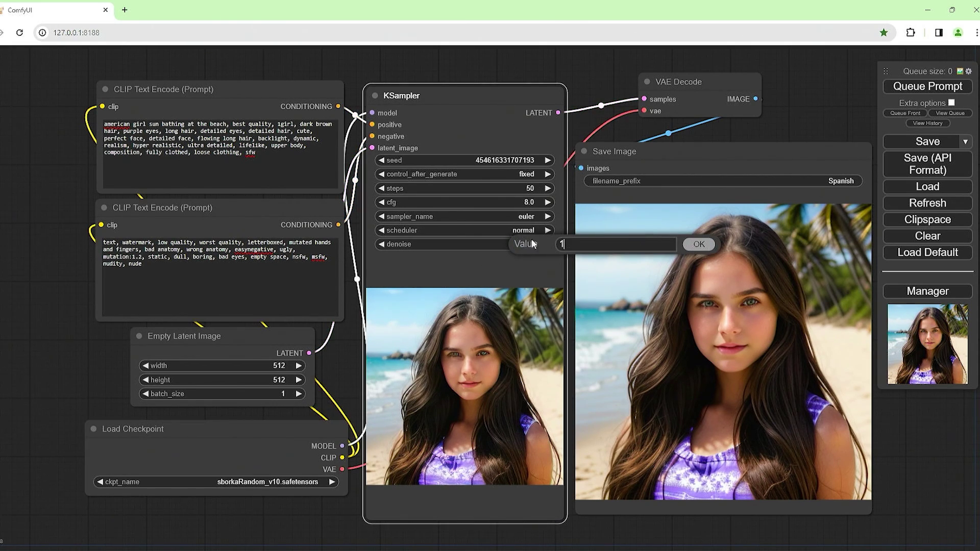
text(0.9)
key(Return)
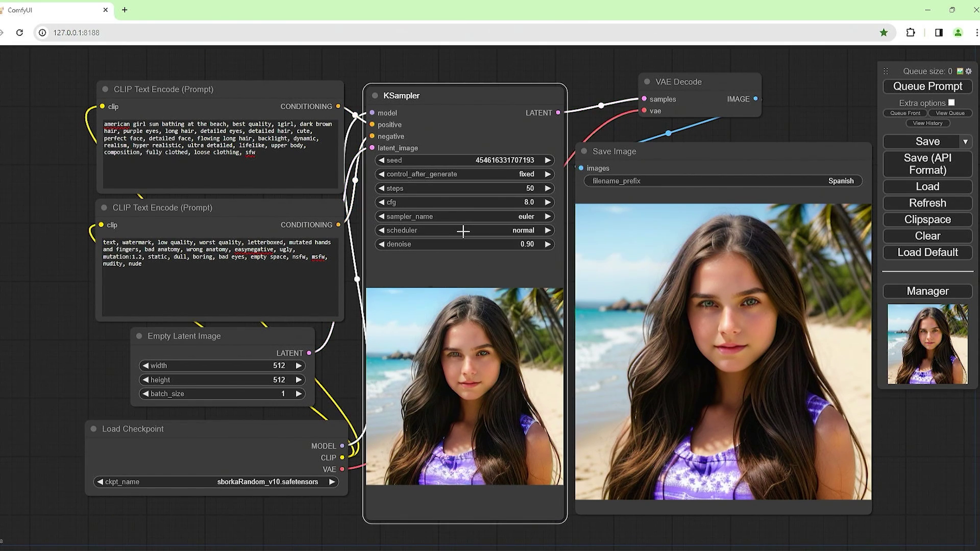
click(523, 203)
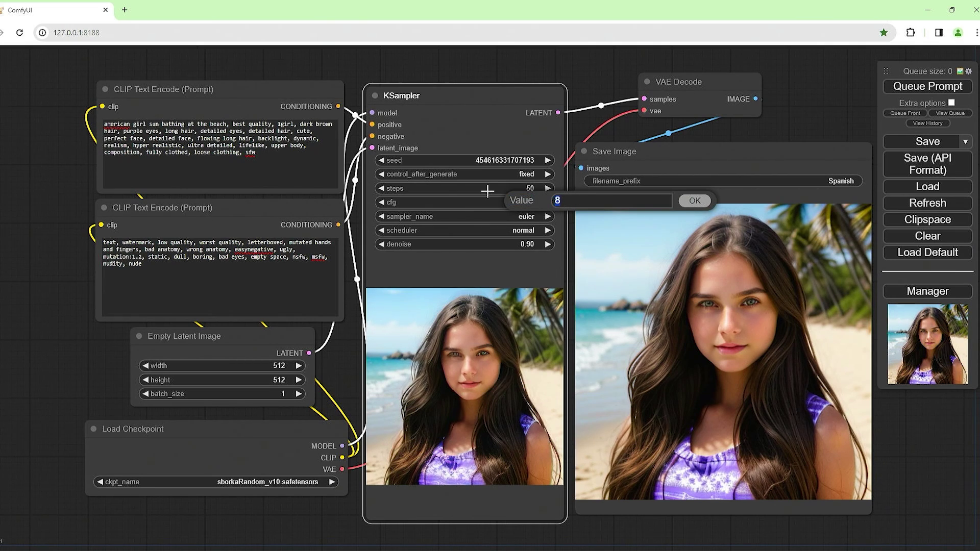
key(Return)
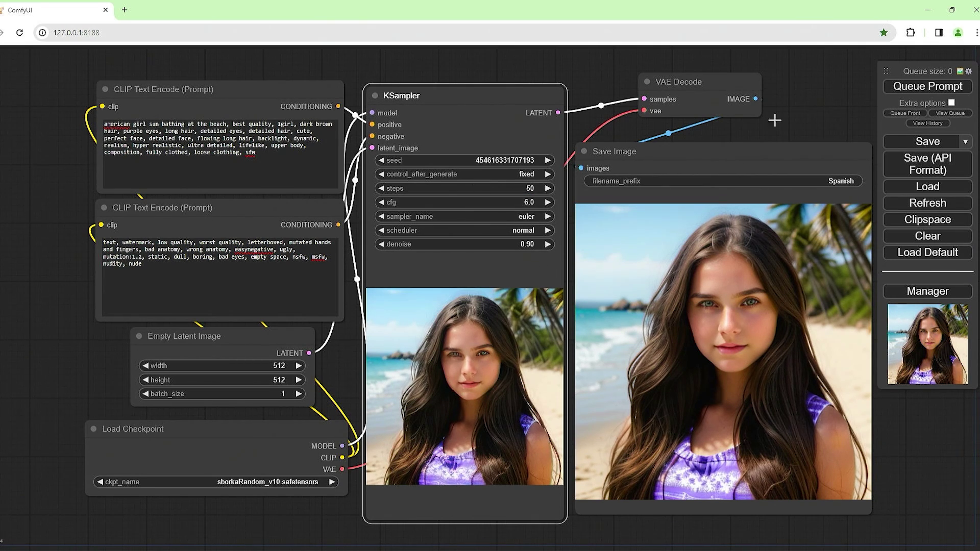
click(949, 87)
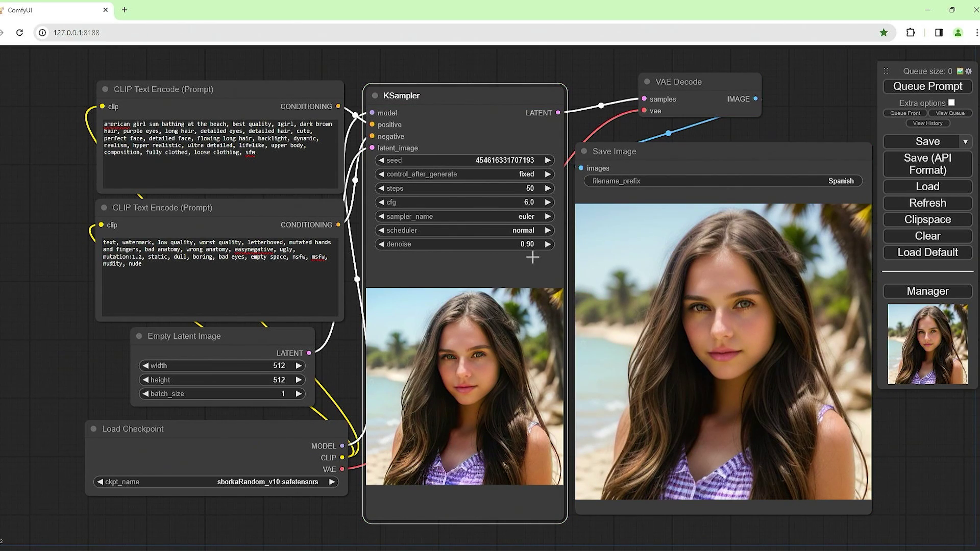
Step: Lower denoise to 0.80 and regenerate the beach portrait
click(519, 243)
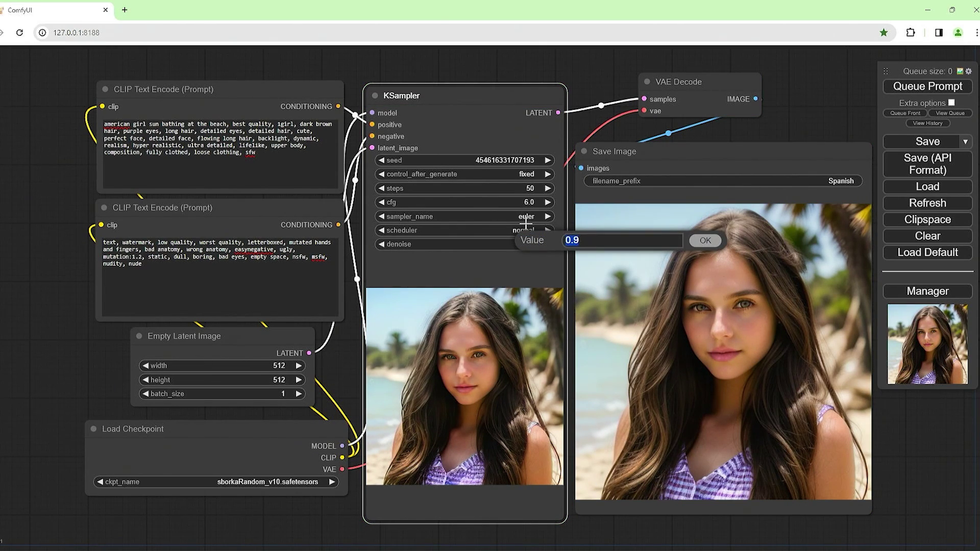
text(0.83)
key(Return)
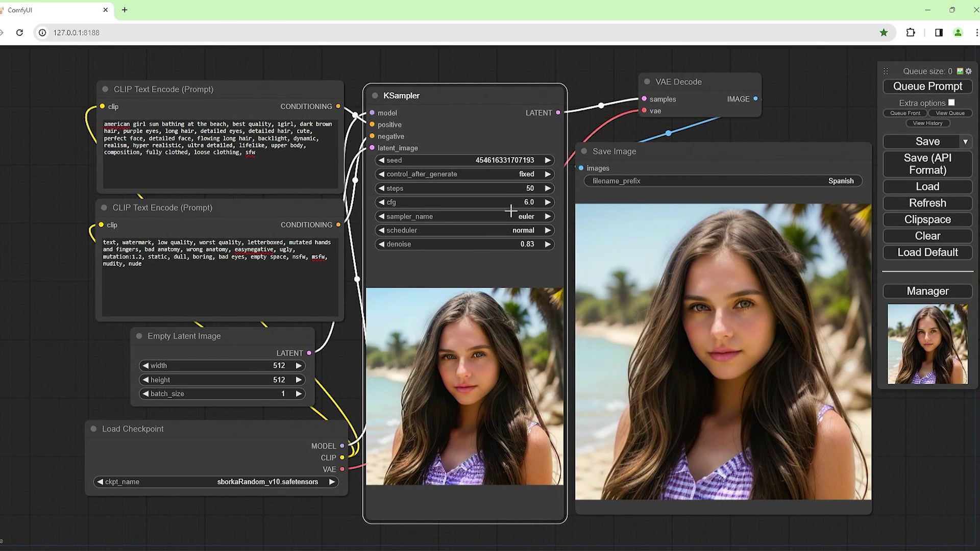
click(527, 243)
text(0.84)
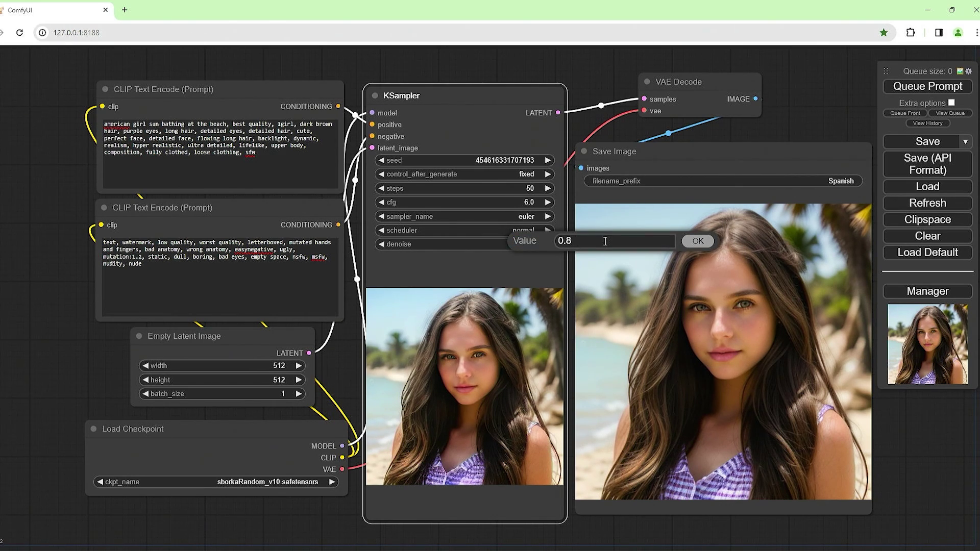
key(Return)
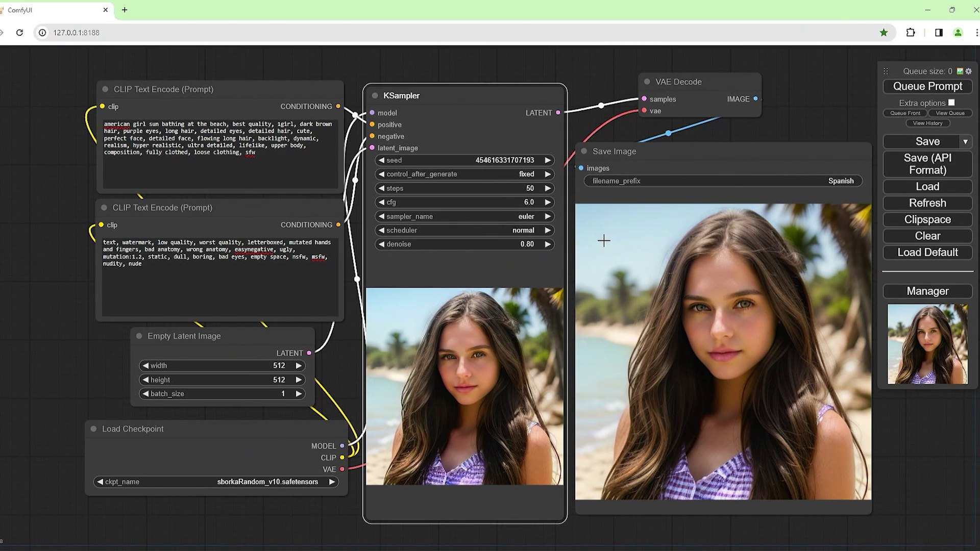
click(927, 85)
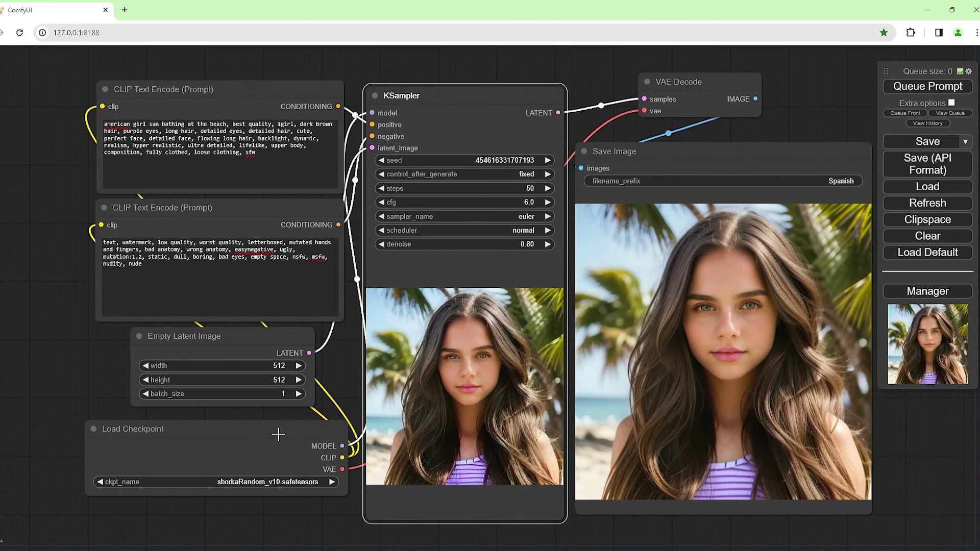
Step: Select the sdXL_v10RefinerVAEFix checkpoint from the ckpt_name list and queue a render
click(275, 481)
scroll(306, 472, up, 1)
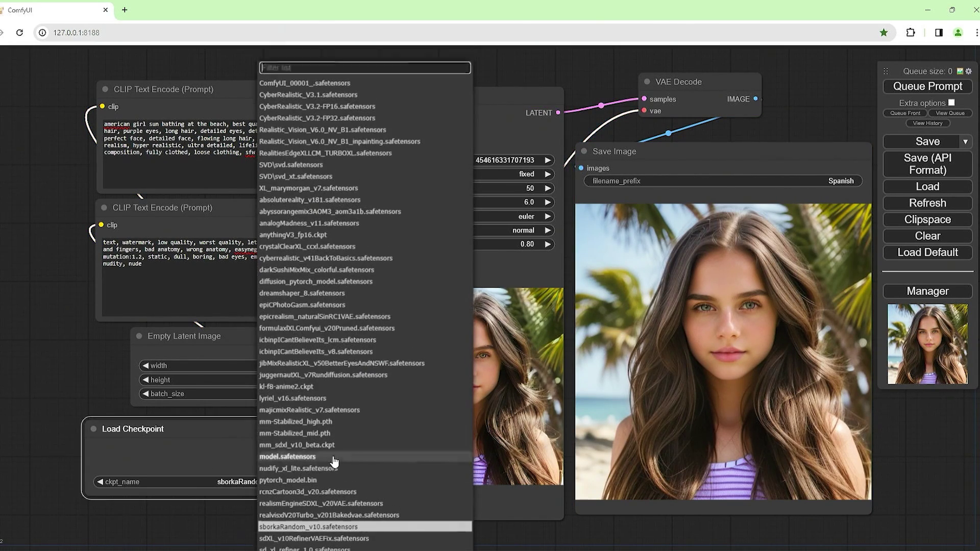
scroll(337, 467, down, 20)
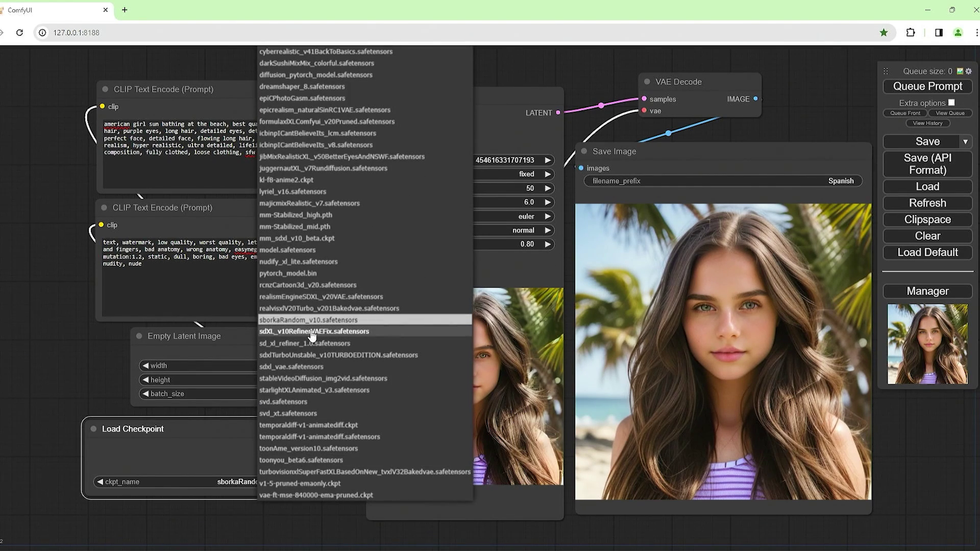
click(312, 331)
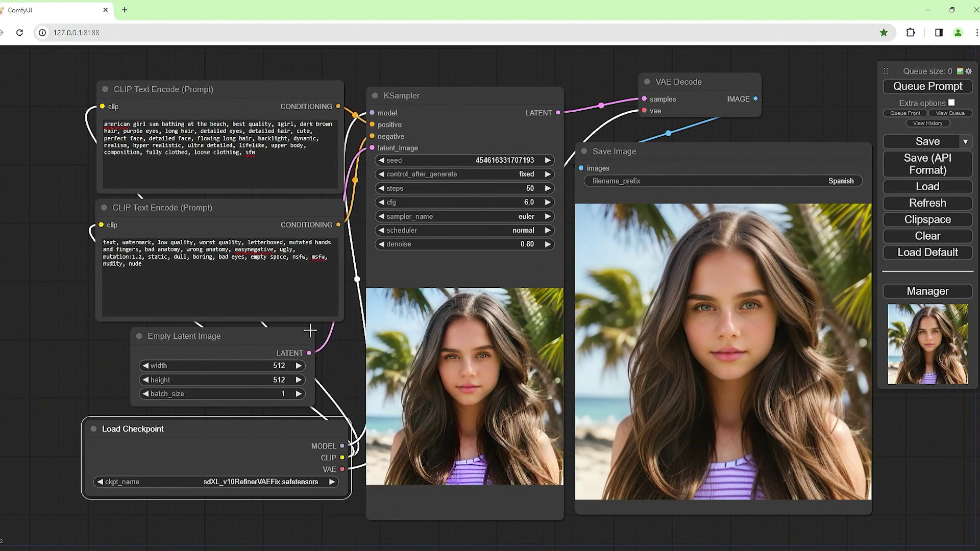
click(916, 87)
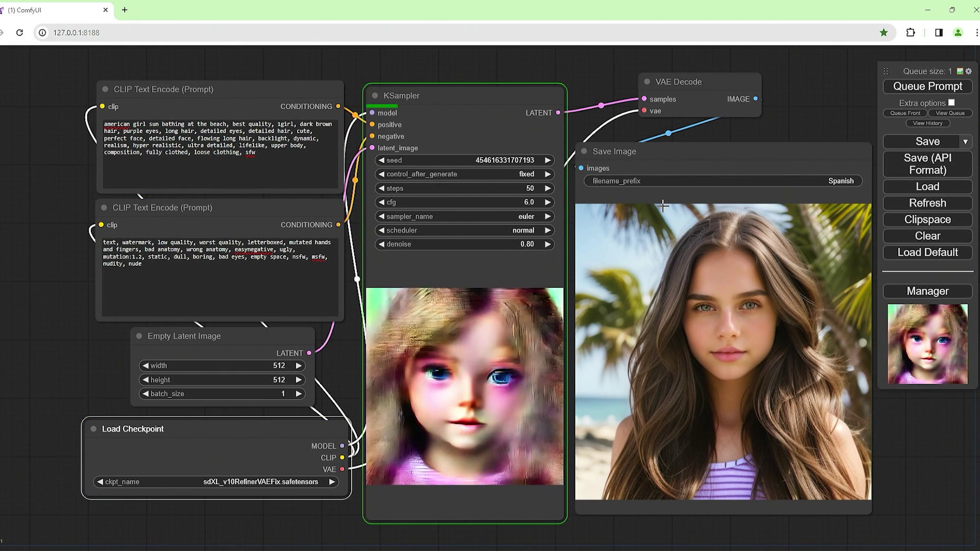
Step: Pick darkSushiMixMix_colorful from the ckpt_name list and queue another portrait render
click(299, 482)
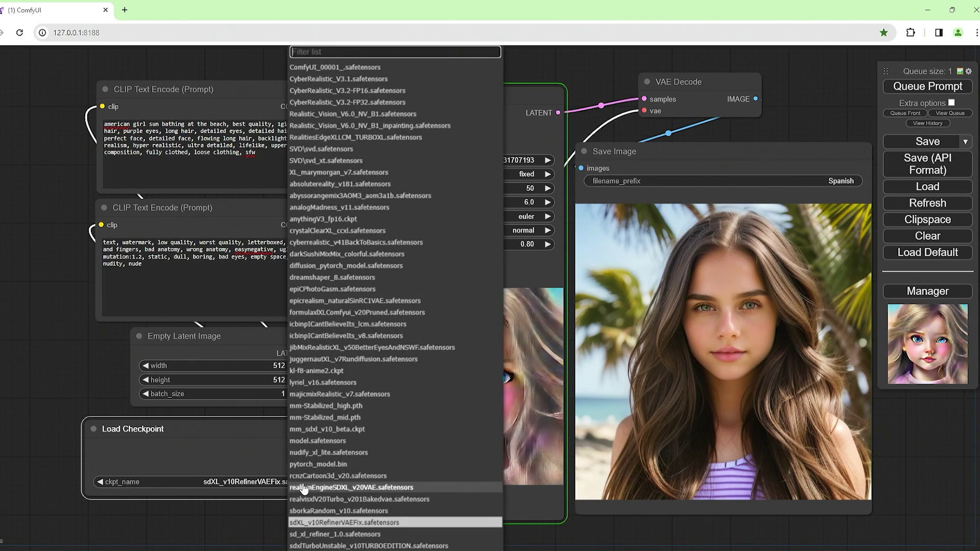
scroll(306, 487, down, 3)
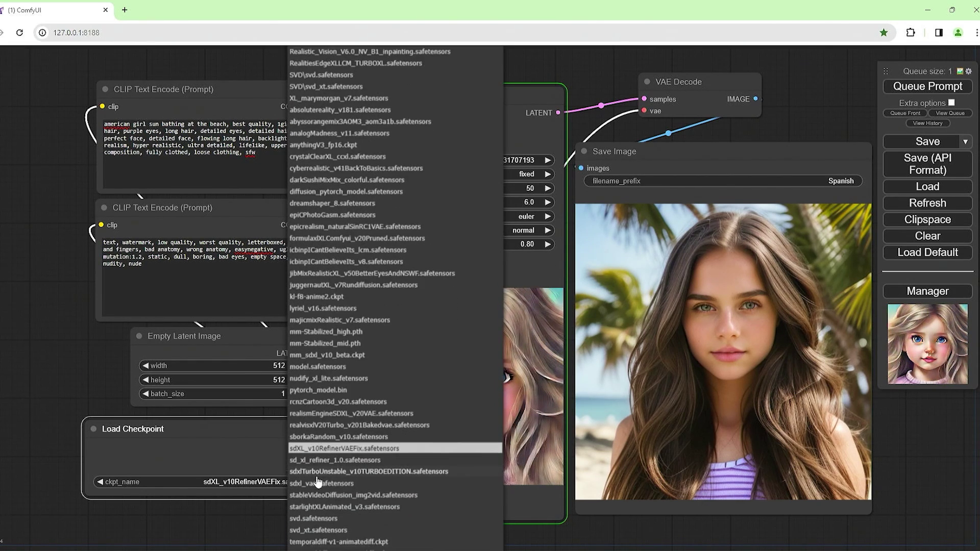
scroll(318, 481, down, 3)
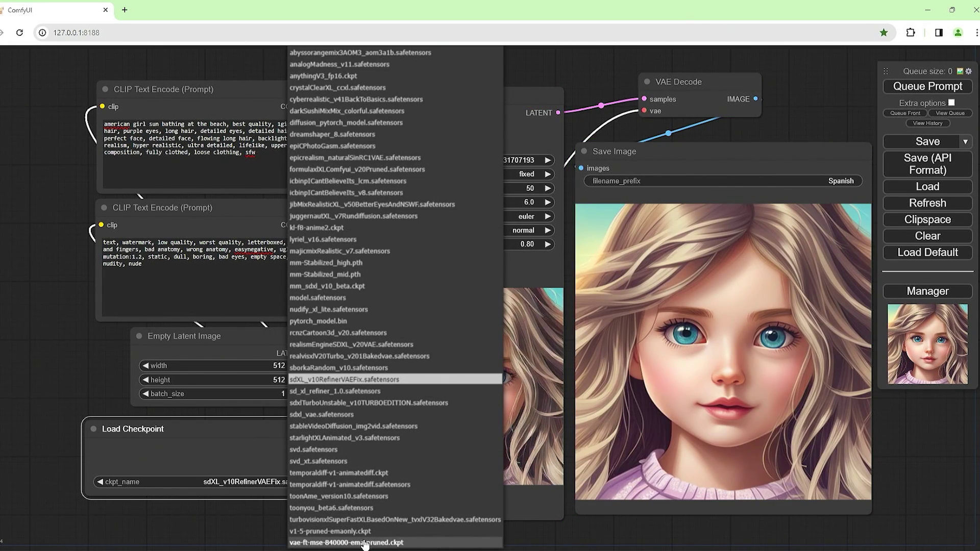
scroll(365, 545, up, 2)
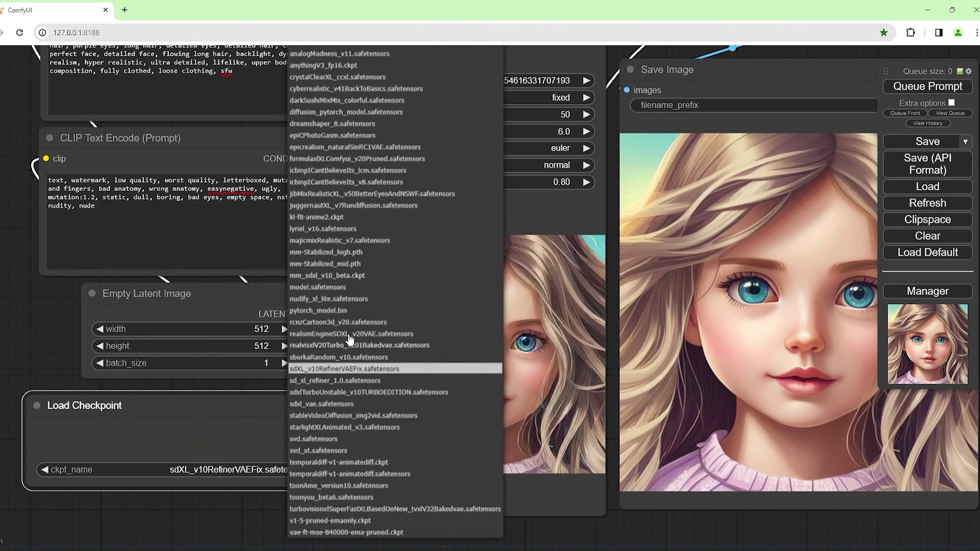
scroll(347, 286, down, 1)
scroll(347, 286, up, 2)
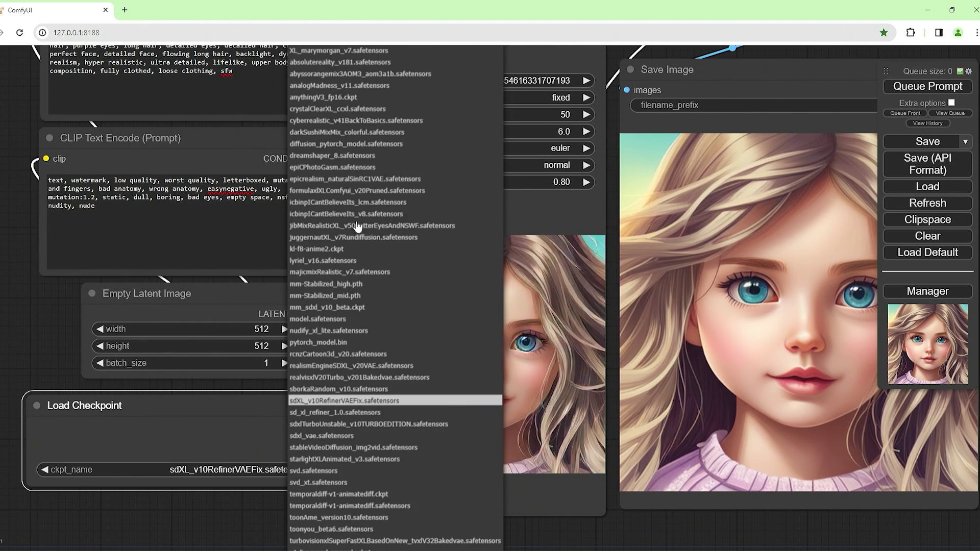
click(329, 134)
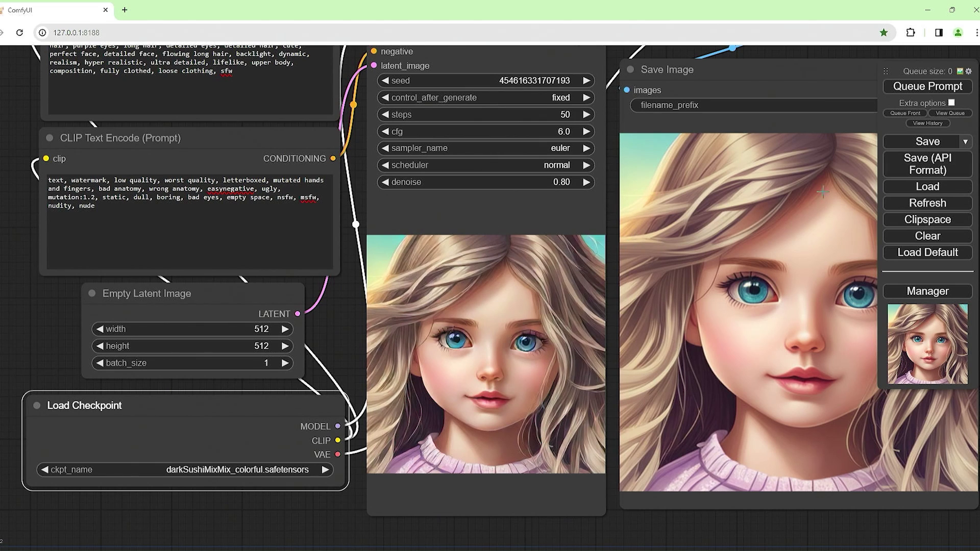
click(939, 90)
Step: Scroll the canvas while the darkSushiMixMix_colorful render finishes
scroll(446, 520, down, 3)
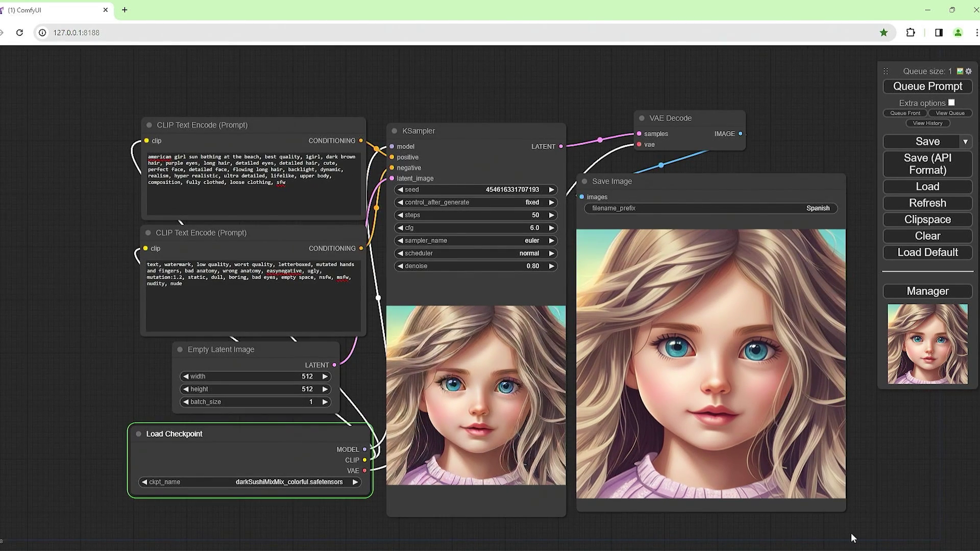
scroll(880, 513, up, 1)
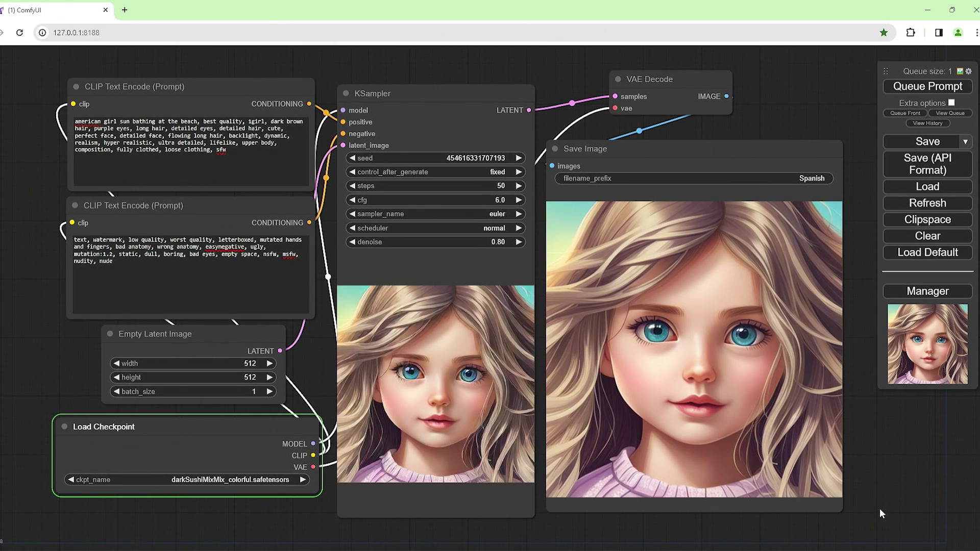